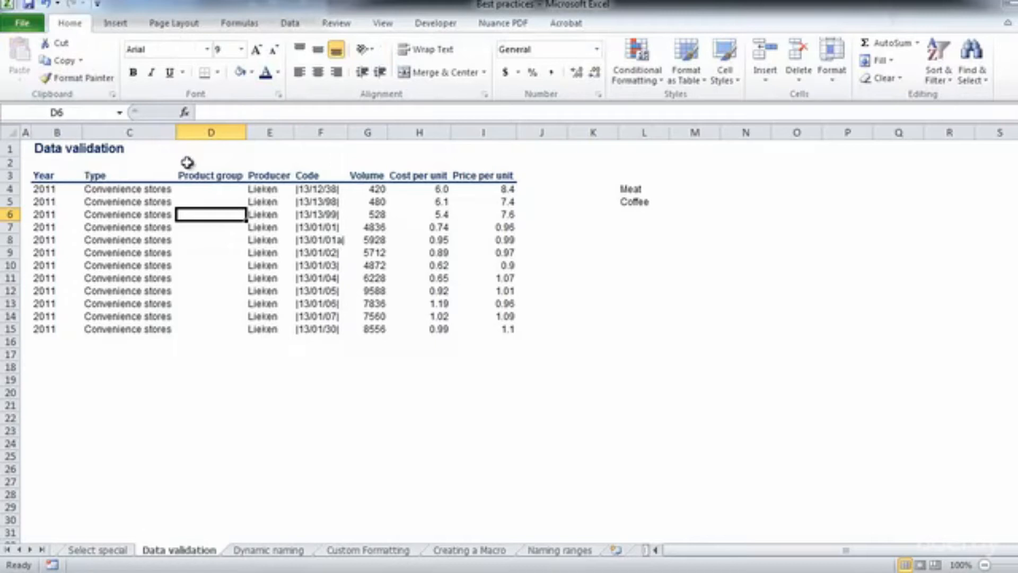
# Start a data validation rule of type List for the Product group cells D4:D15.
pyautogui.click(195, 153)
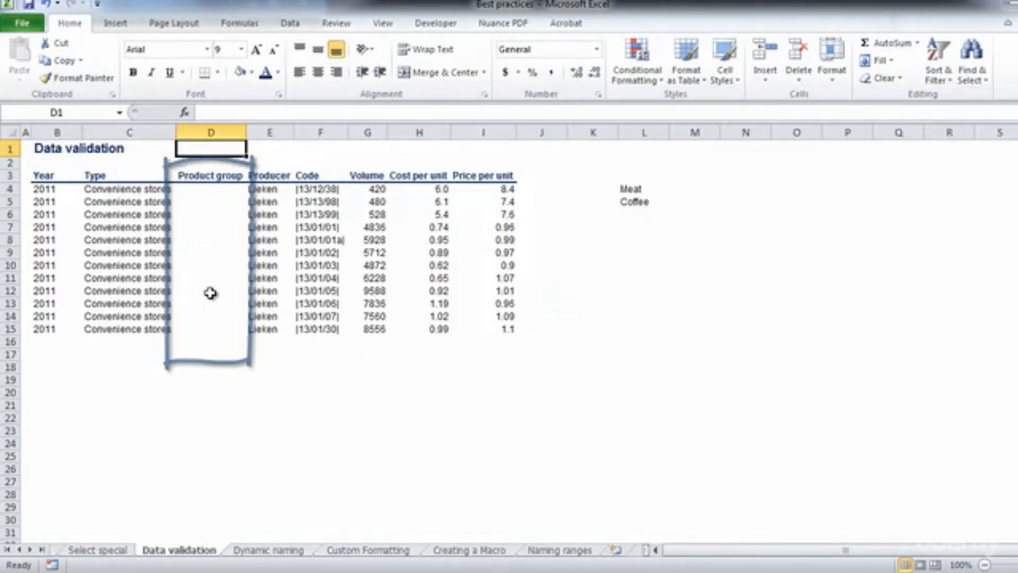
pyautogui.moveTo(631, 189); pyautogui.dragTo(634, 203)
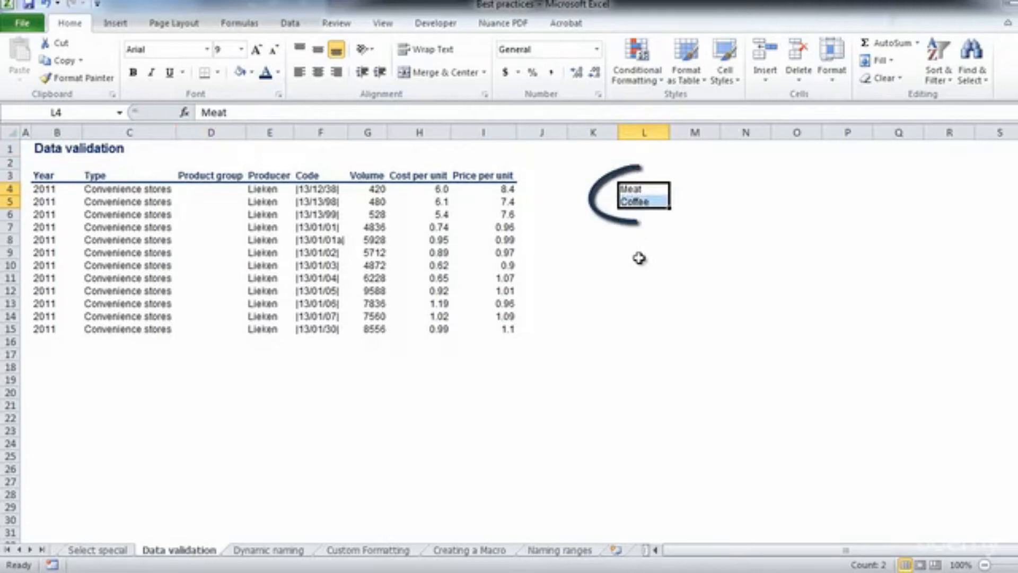
pyautogui.click(219, 189)
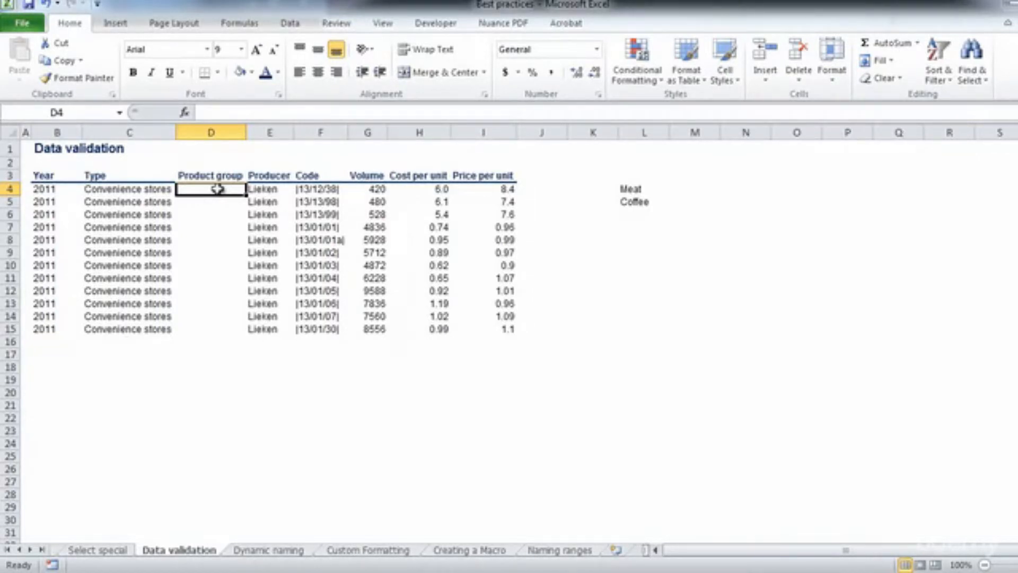
pyautogui.moveTo(217, 195); pyautogui.dragTo(209, 329)
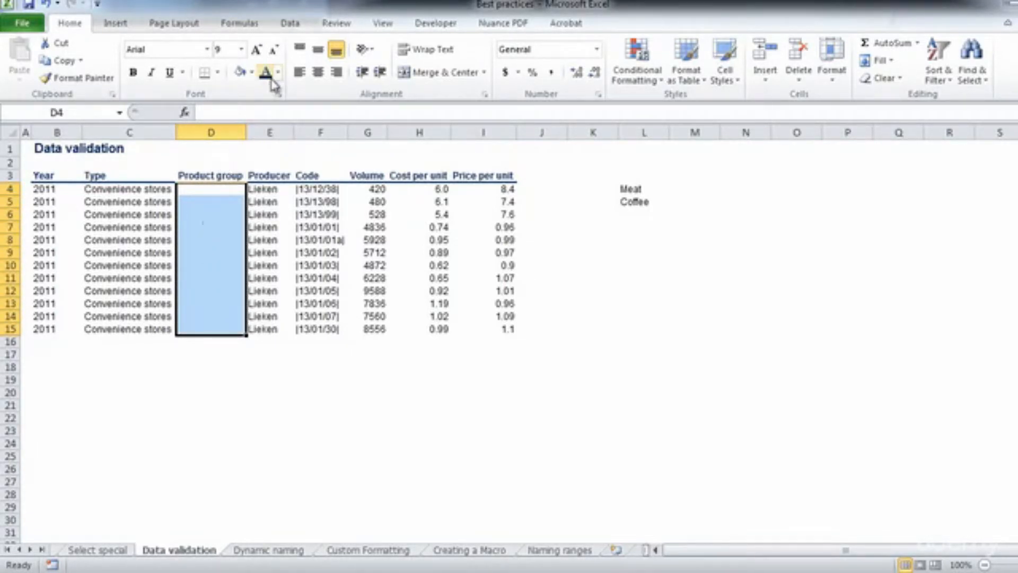
pyautogui.click(290, 24)
pyautogui.click(610, 77)
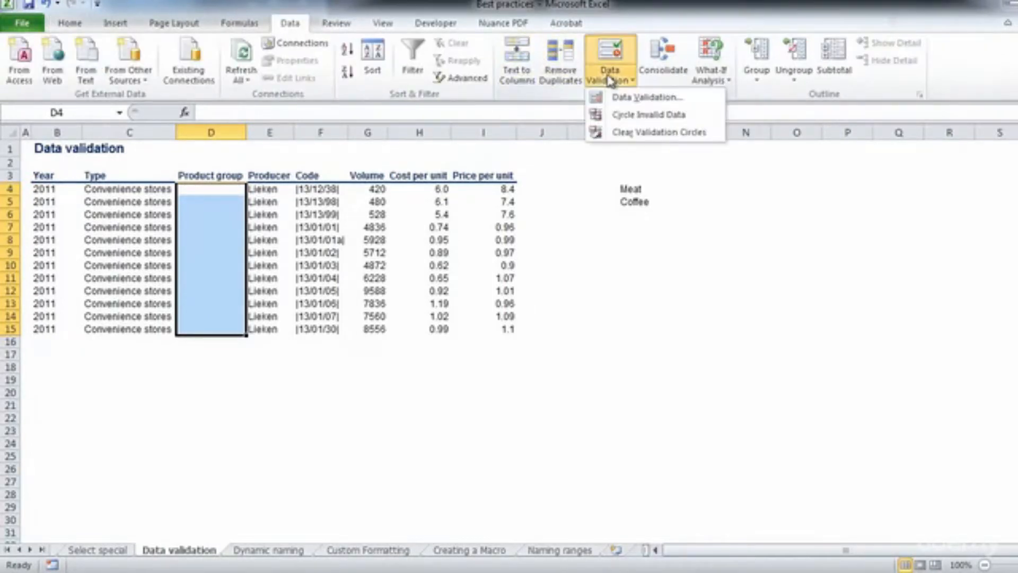
pyautogui.click(619, 96)
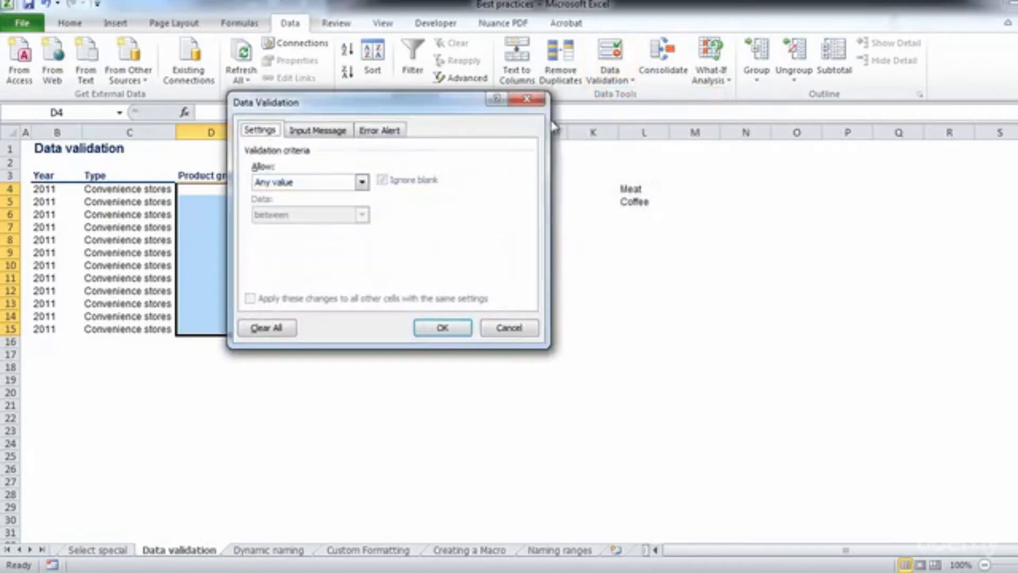
pyautogui.click(361, 182)
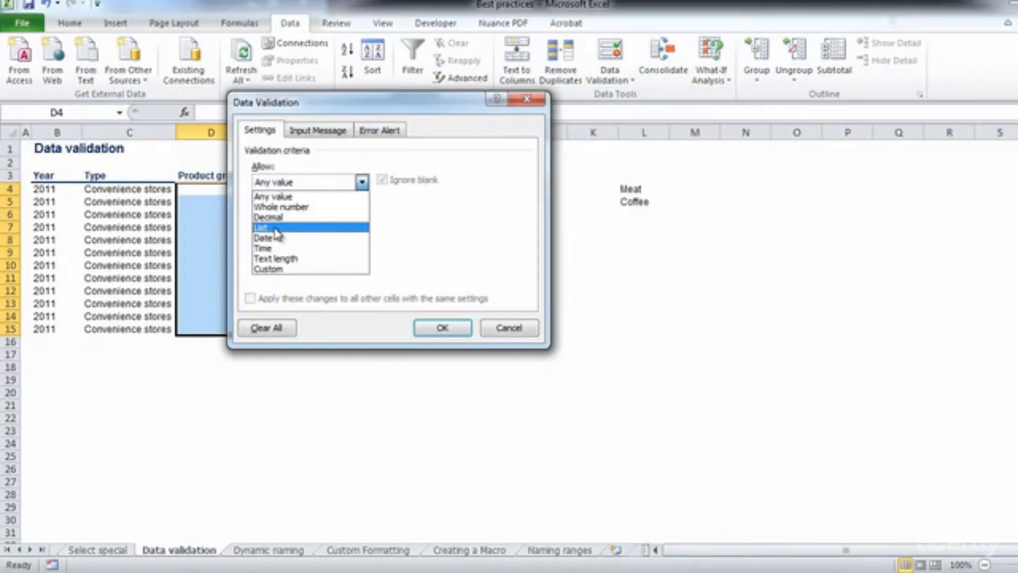
pyautogui.click(275, 228)
pyautogui.click(374, 246)
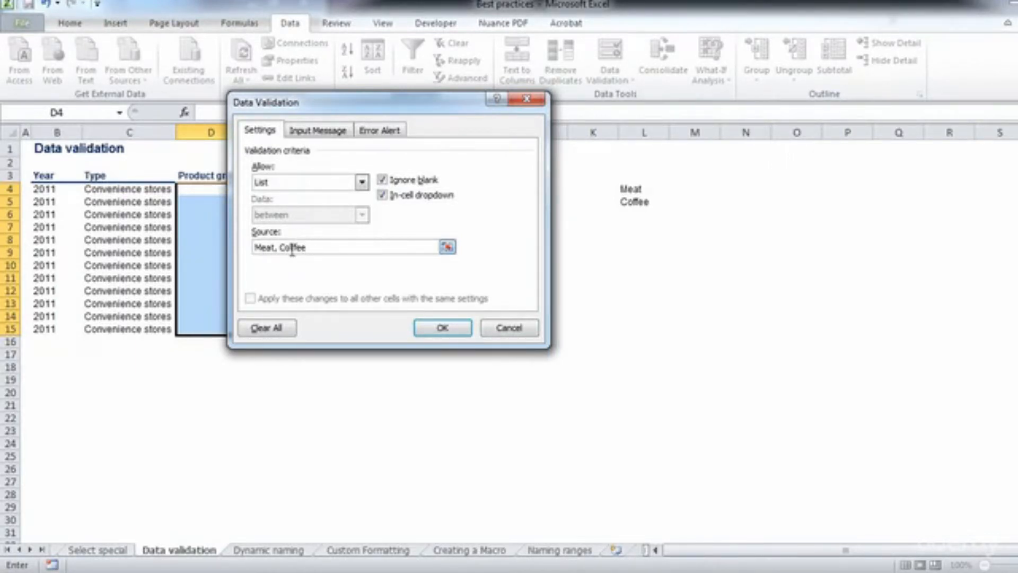
pyautogui.moveTo(307, 247); pyautogui.dragTo(175, 227)
pyautogui.press('BackSpace')
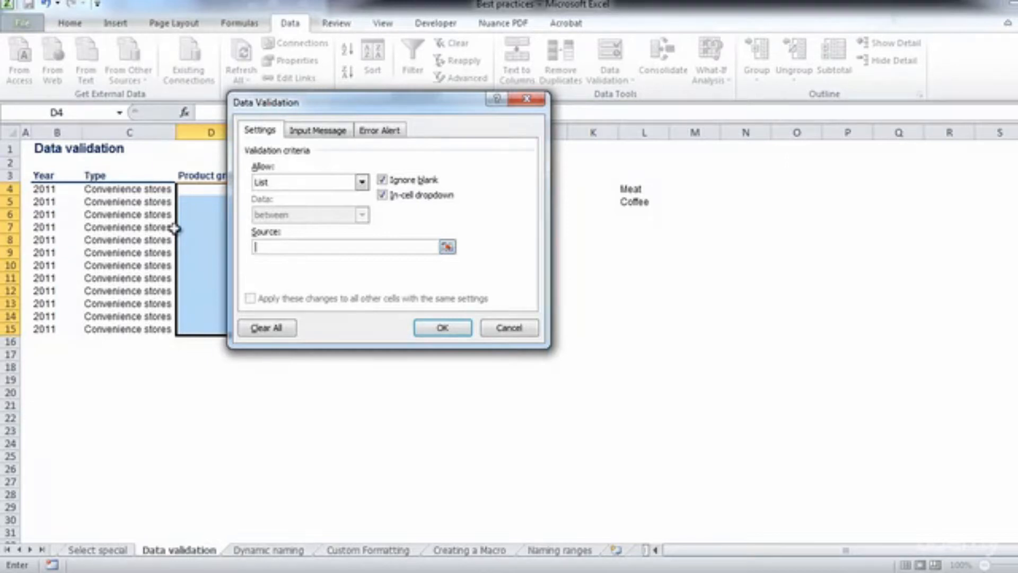
# Set the validation list source to the range L4:L5 and apply the rule.
pyautogui.click(448, 247)
pyautogui.moveTo(623, 189); pyautogui.dragTo(626, 199)
pyautogui.press('Return')
pyautogui.click(442, 330)
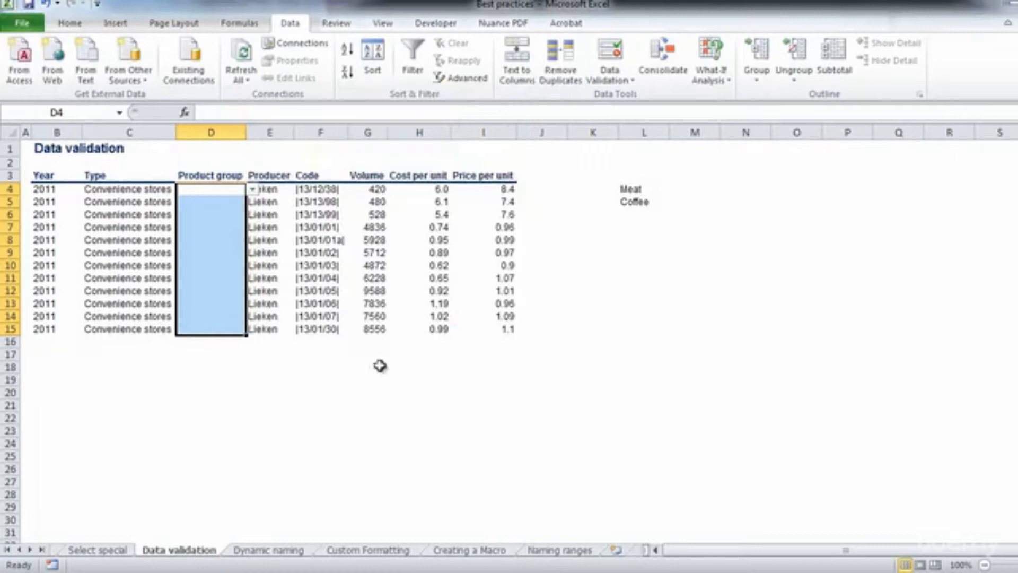
# Fill the Product group cells from their drop-down lists: Meat in D4, Coffee in D5 and Meat in D6.
pyautogui.click(376, 379)
pyautogui.click(225, 189)
pyautogui.click(252, 190)
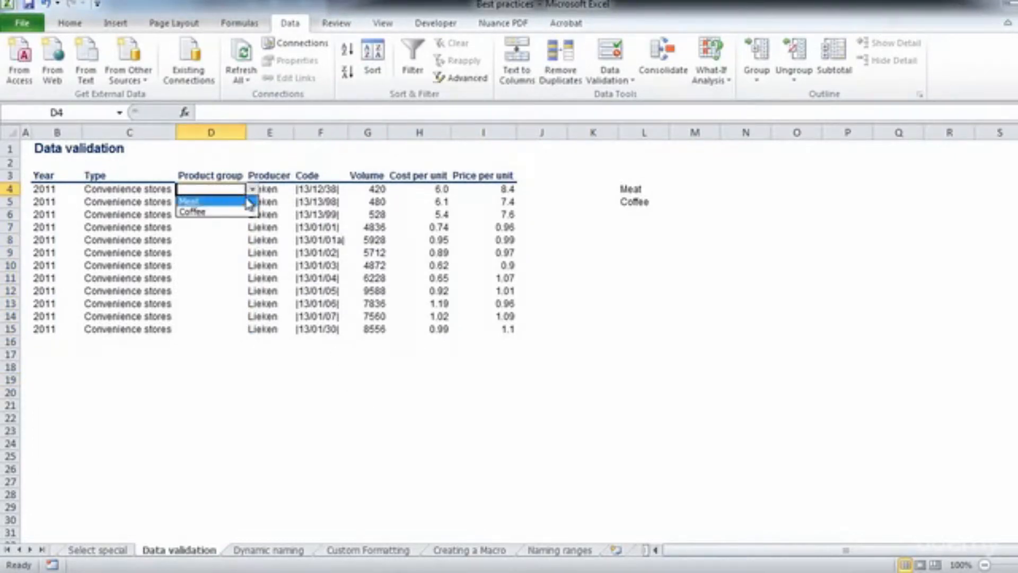
pyautogui.click(233, 202)
pyautogui.click(236, 202)
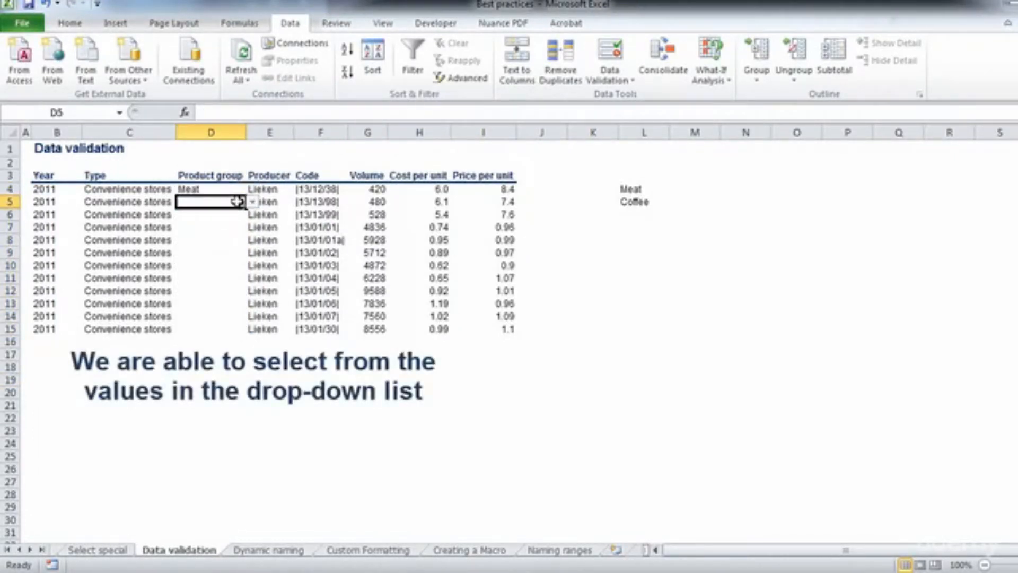
pyautogui.click(251, 202)
pyautogui.click(231, 221)
pyautogui.click(228, 215)
pyautogui.click(252, 215)
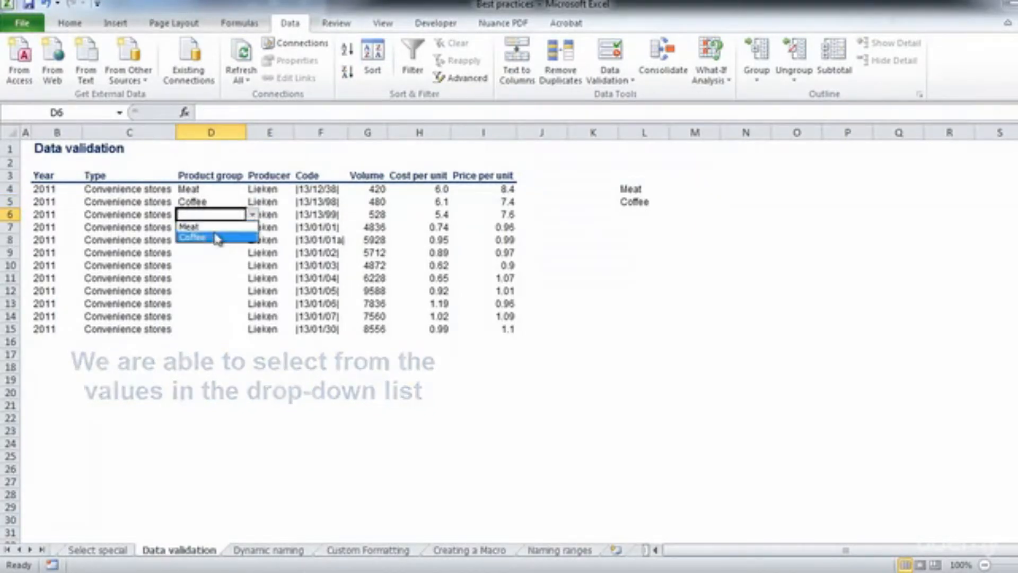
pyautogui.click(212, 227)
# Try to enter the unlisted value "sdads" in cell D8 and cancel the entry.
pyautogui.click(213, 240)
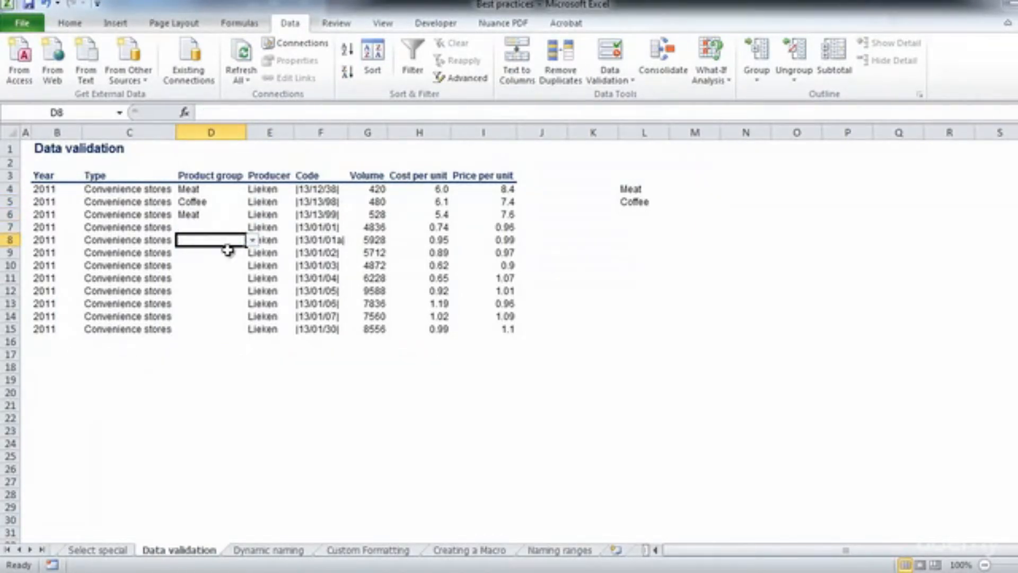
pyautogui.write('sdads')
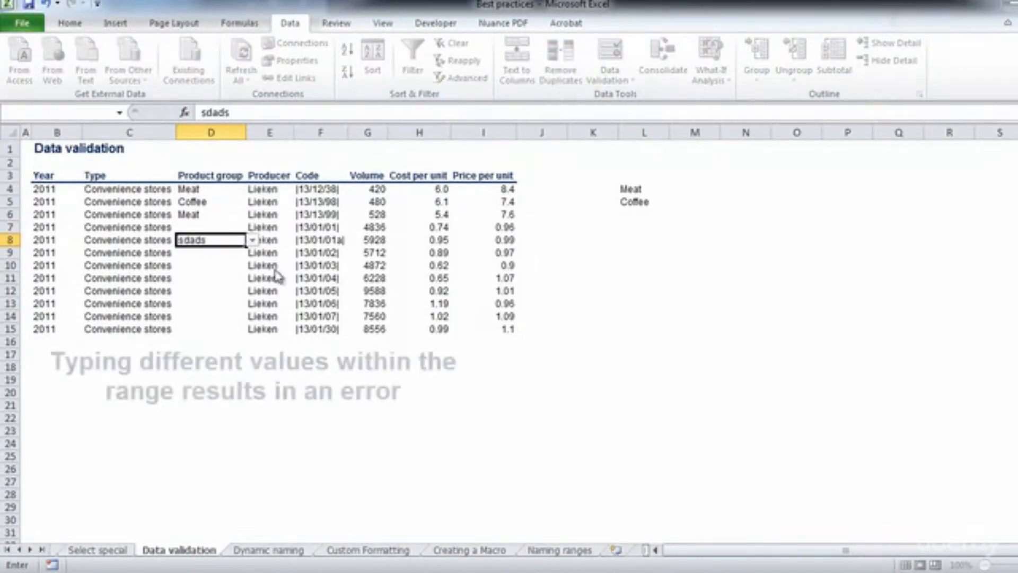
pyautogui.press('Return')
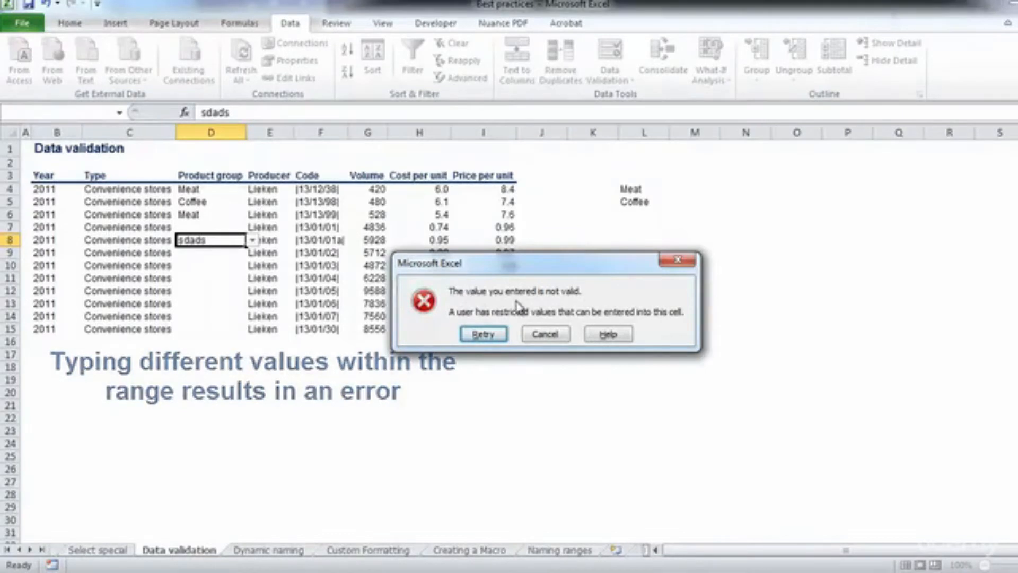
pyautogui.click(546, 334)
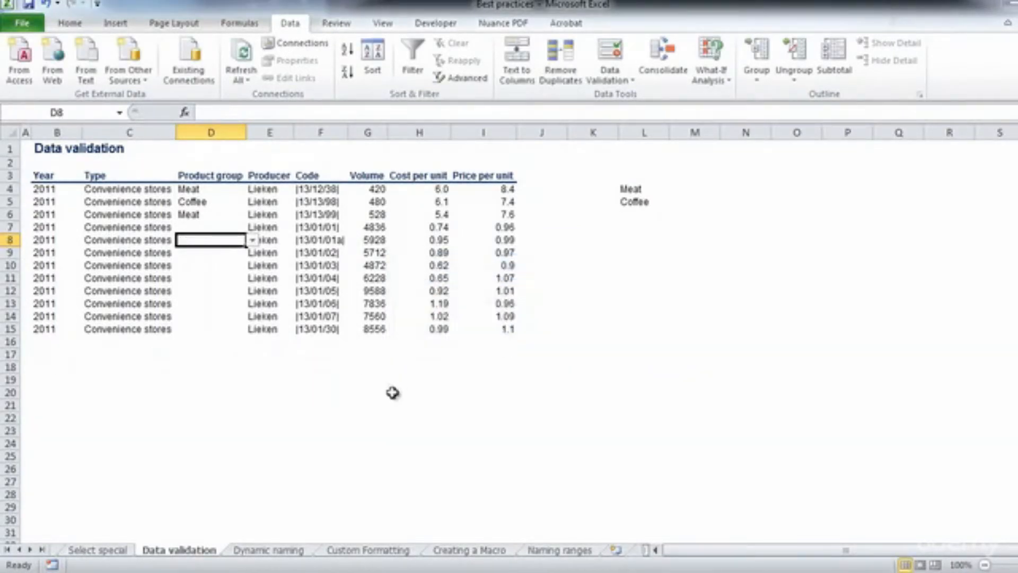
pyautogui.click(384, 392)
# Turn off the error alert for invalid data in the validation rule of cells D4:D15.
pyautogui.moveTo(215, 189); pyautogui.dragTo(220, 331)
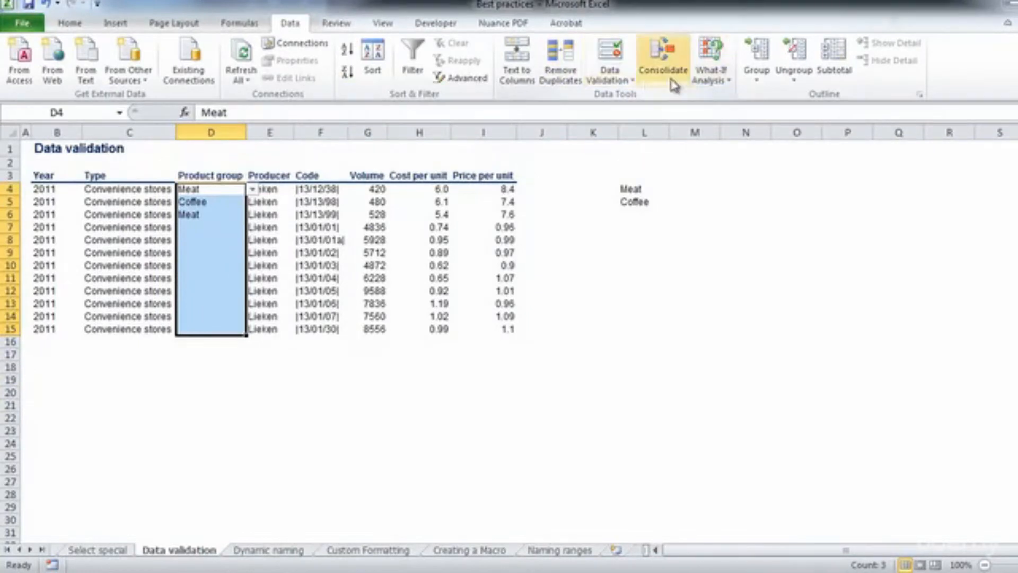
pyautogui.click(610, 72)
pyautogui.click(631, 106)
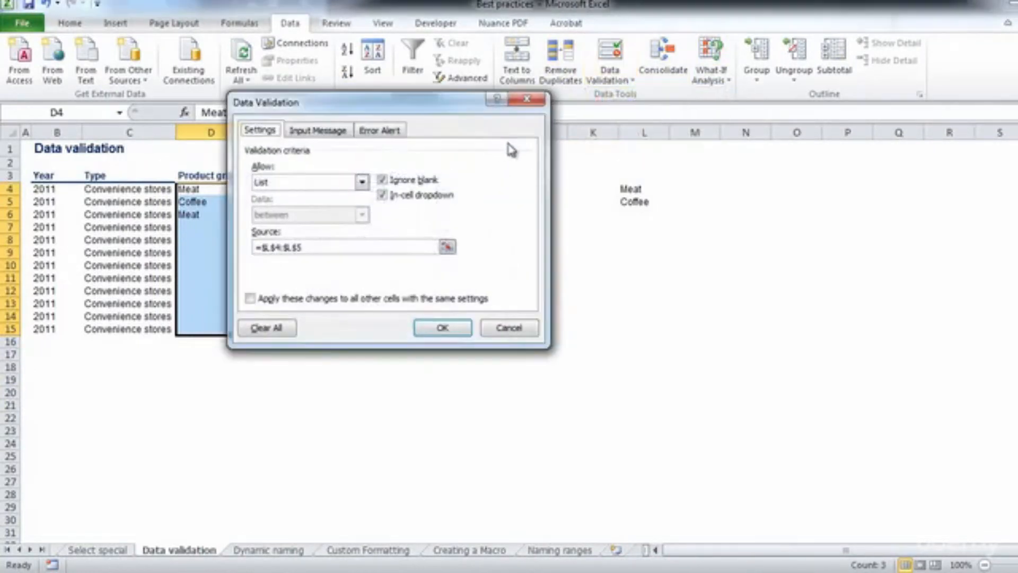
pyautogui.click(379, 133)
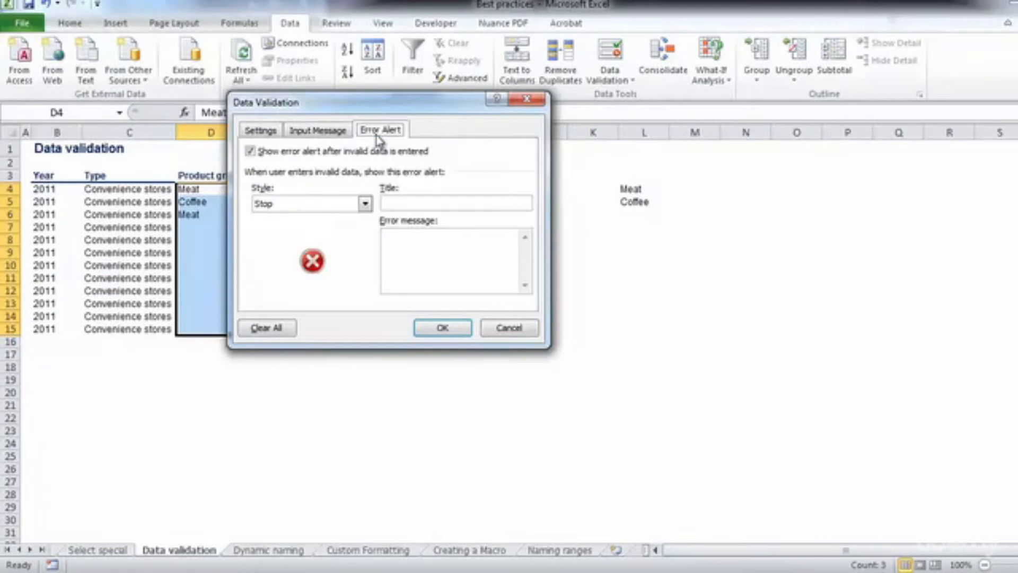
pyautogui.click(320, 152)
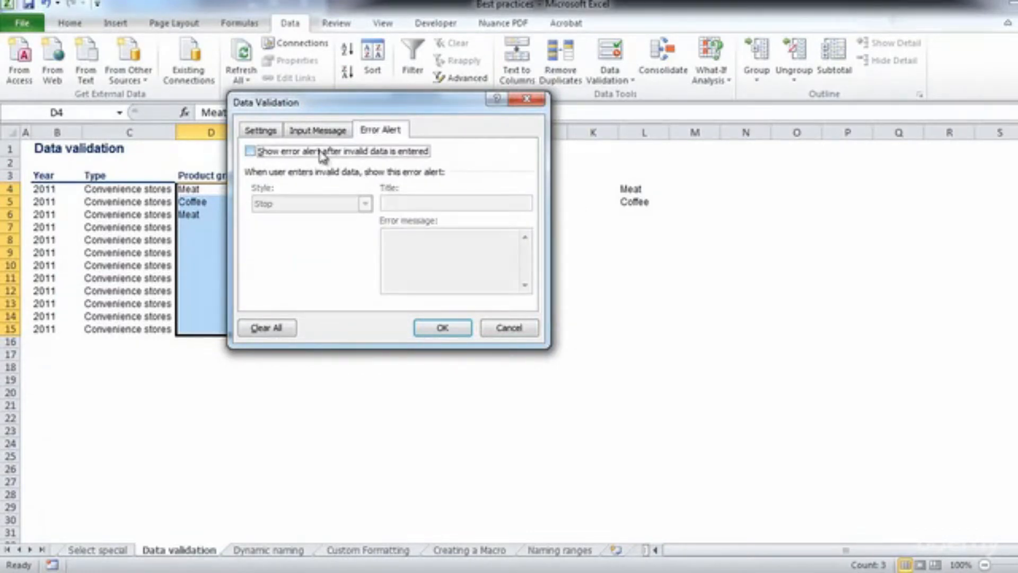
pyautogui.click(448, 328)
# Enter the unlisted text "No error" in the Product group cell D12.
pyautogui.click(220, 289)
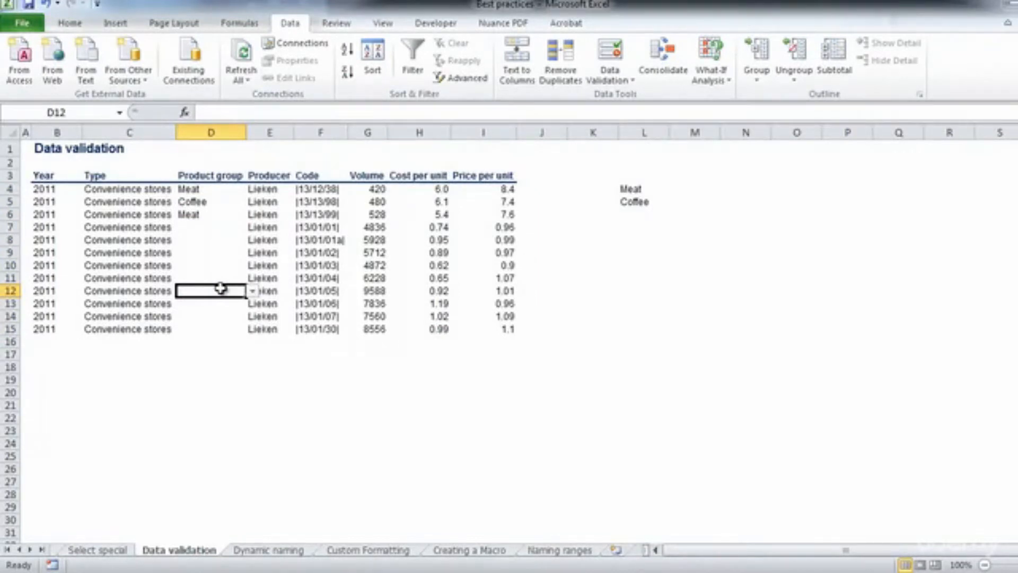
pyautogui.write('No error')
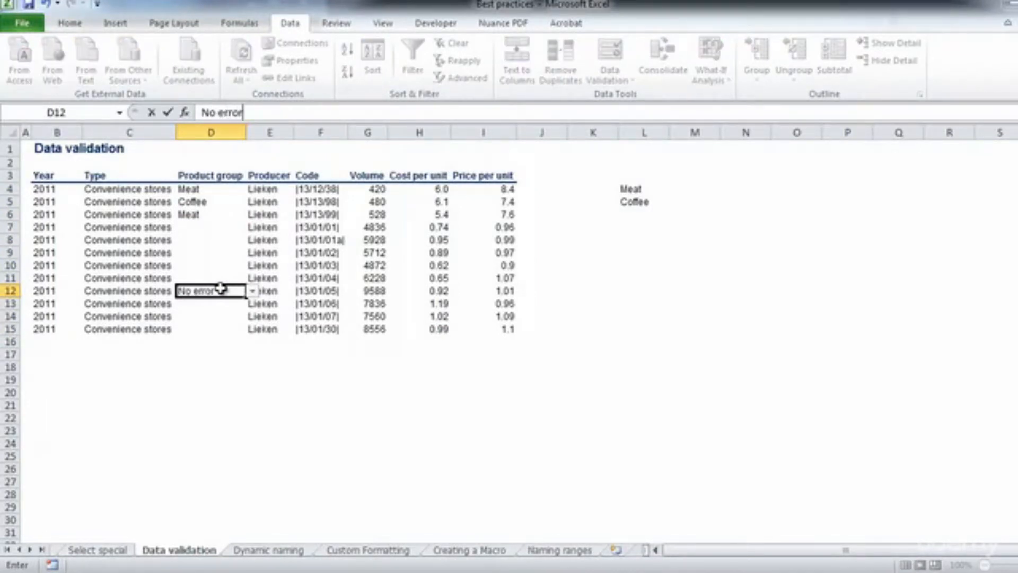
pyautogui.press('Return')
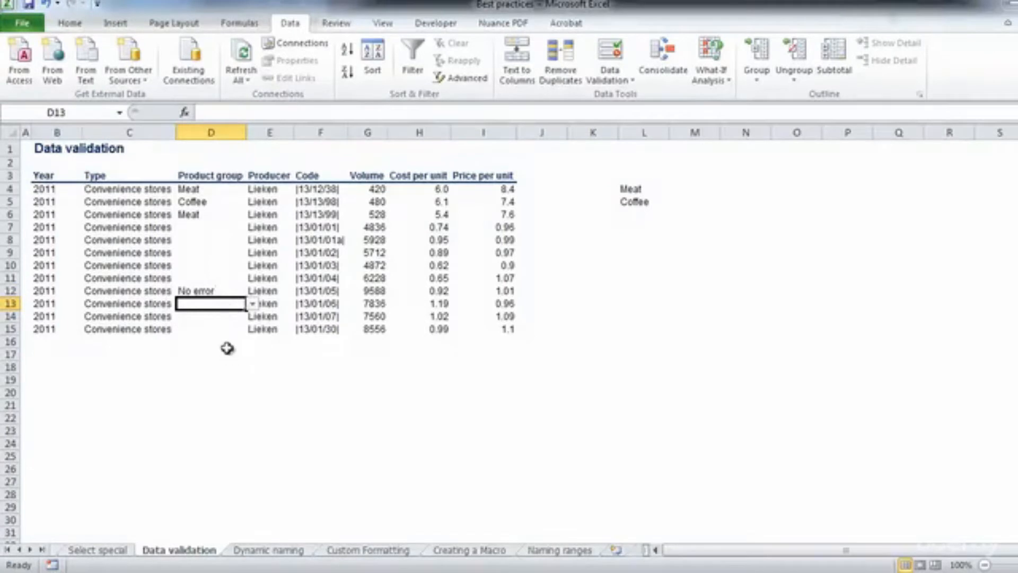
pyautogui.click(253, 304)
pyautogui.press('Escape')
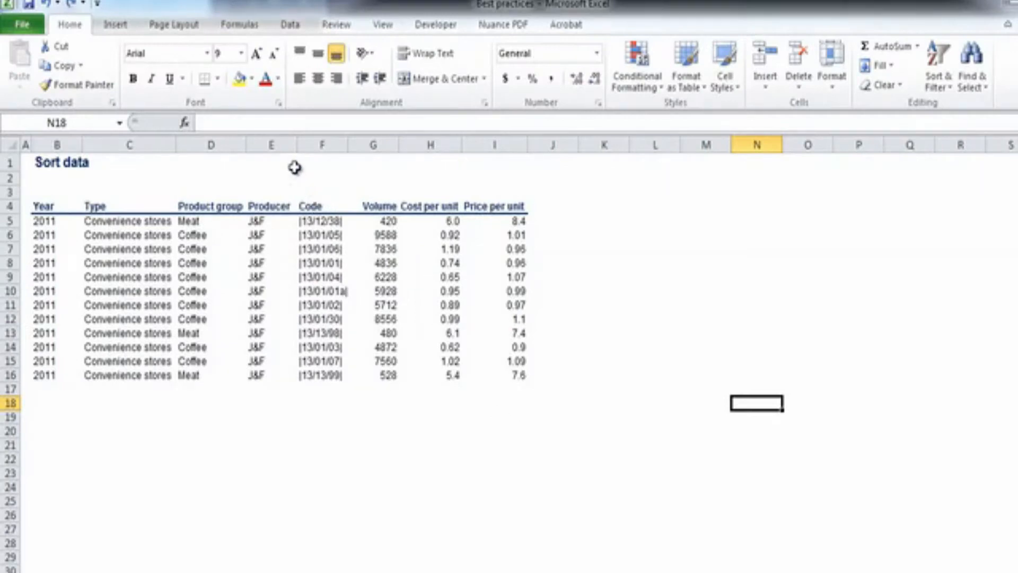
pyautogui.click(286, 165)
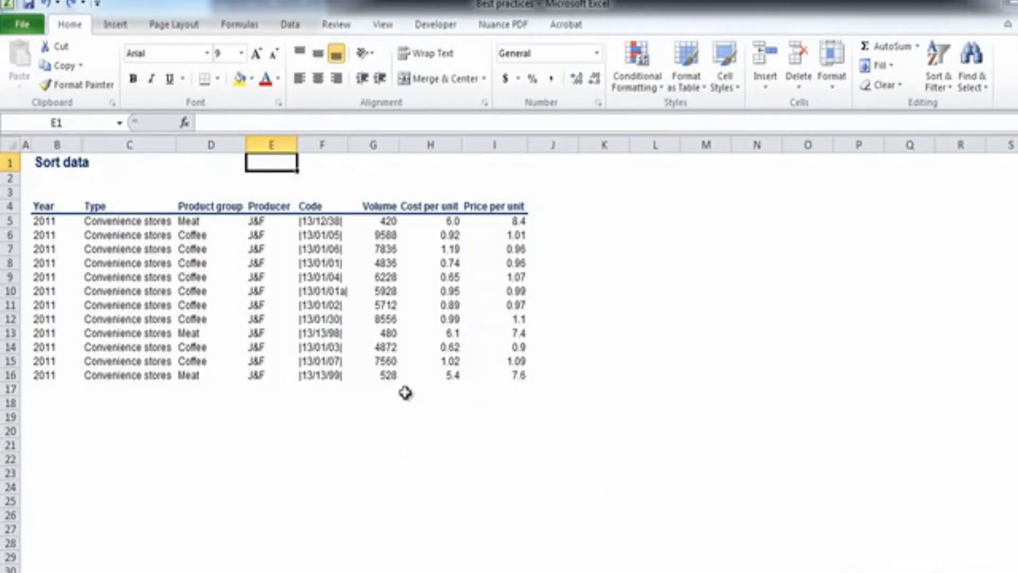
pyautogui.click(357, 265)
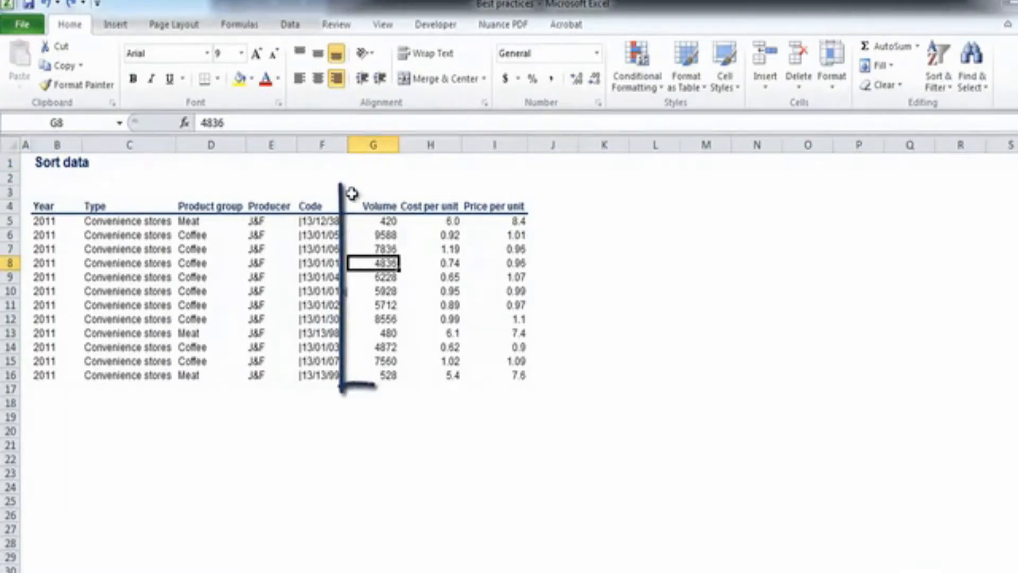
pyautogui.moveTo(367, 205); pyautogui.dragTo(374, 377)
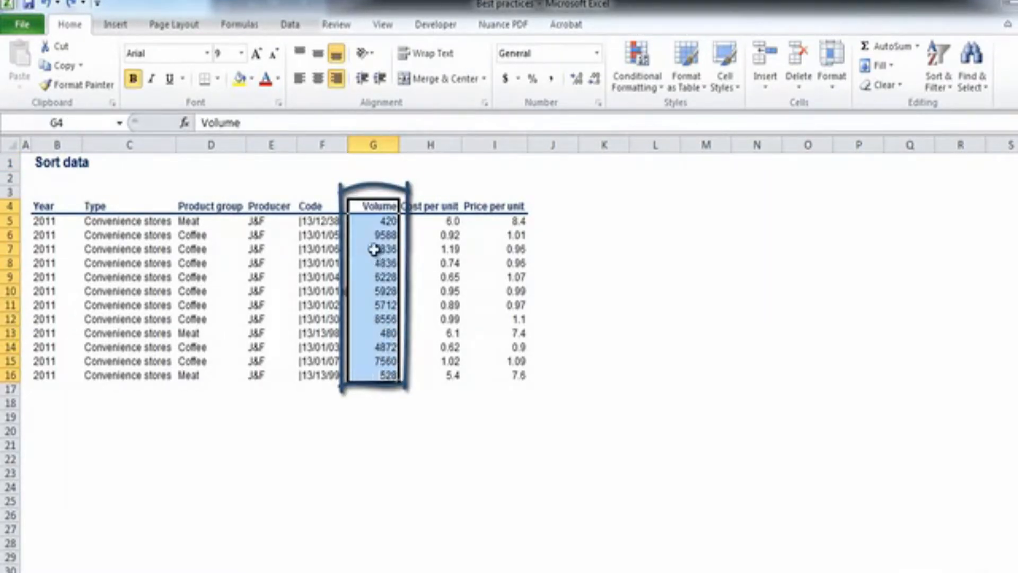
pyautogui.click(937, 86)
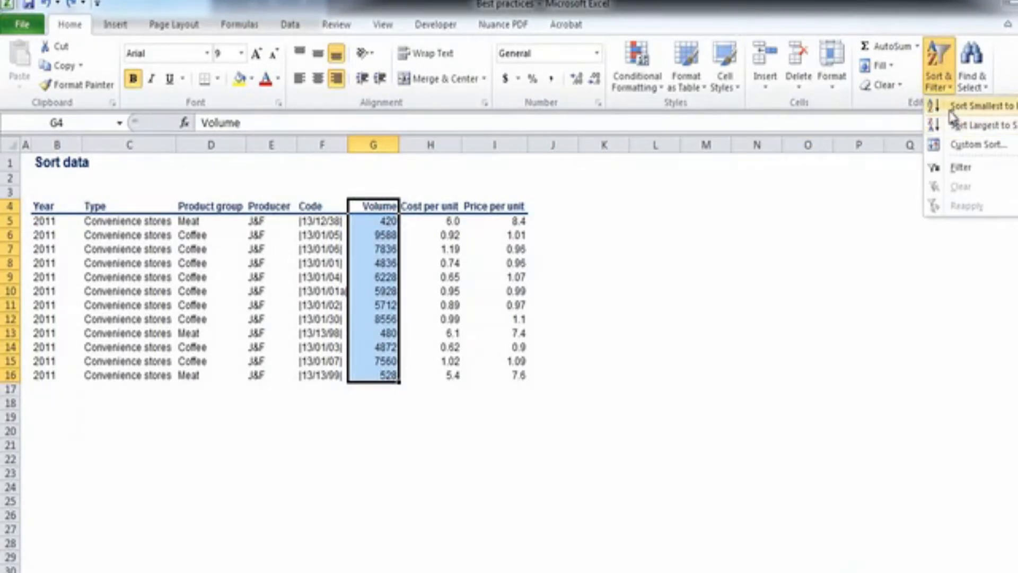
pyautogui.click(643, 217)
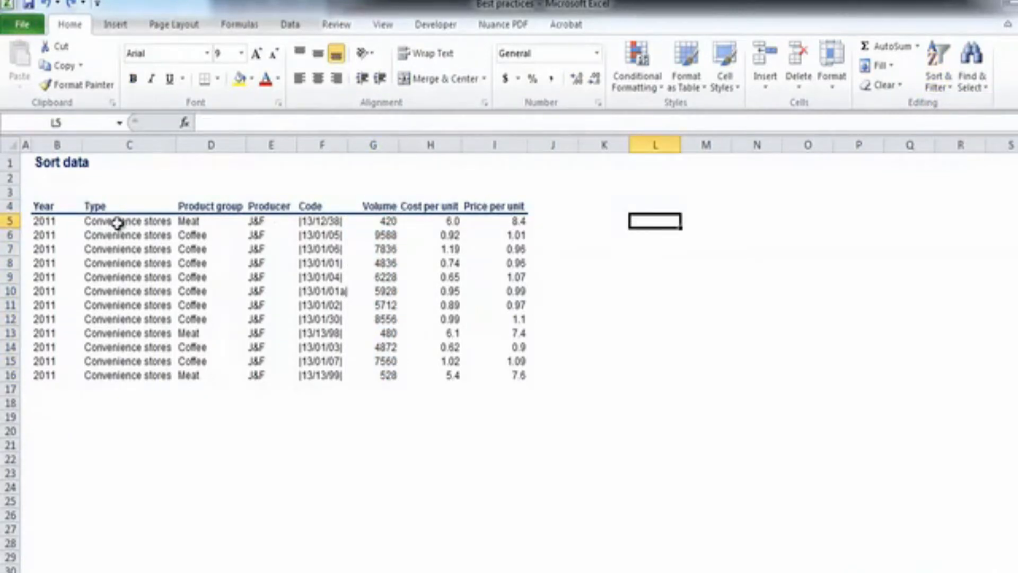
pyautogui.click(127, 190)
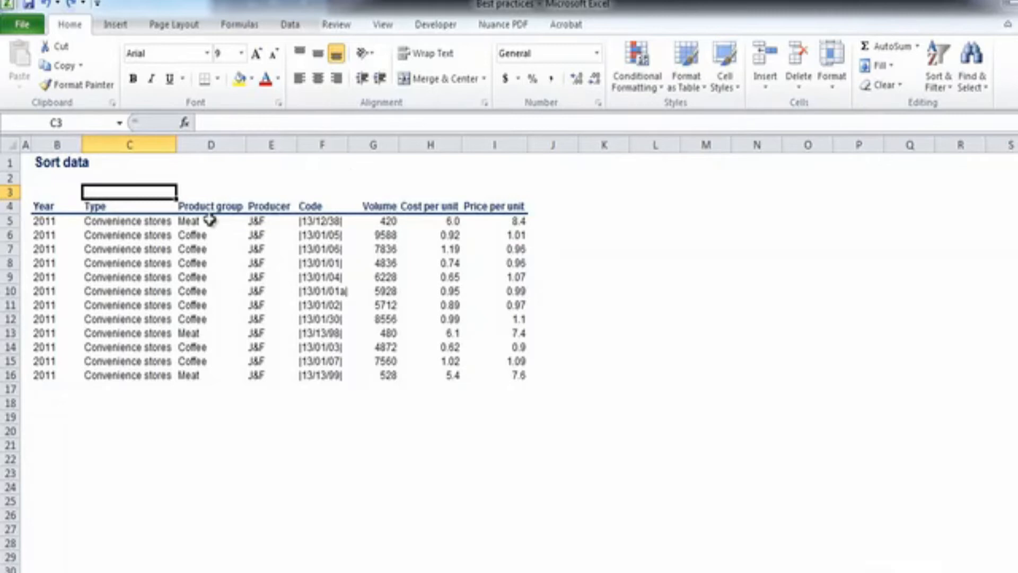
# Sort the product table B4:I16 by the values in the Volume column, ordered from largest to smallest.
pyautogui.moveTo(38, 205); pyautogui.dragTo(509, 375)
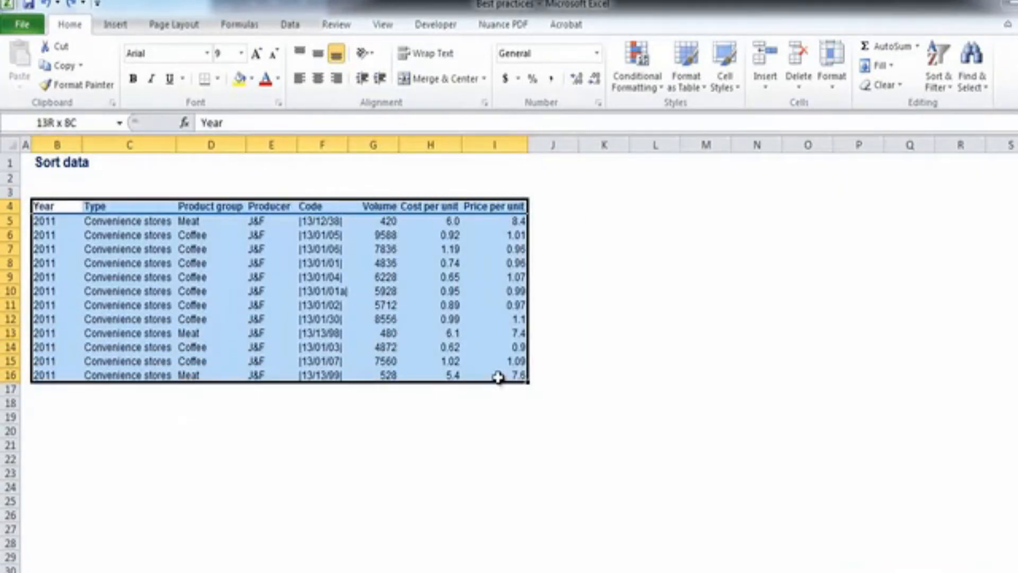
pyautogui.click(943, 88)
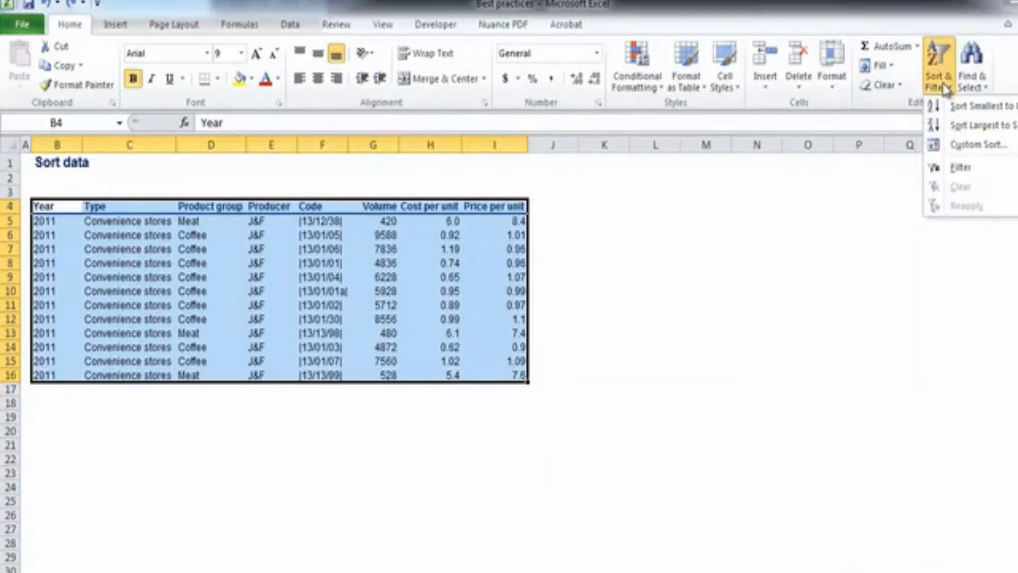
pyautogui.click(946, 144)
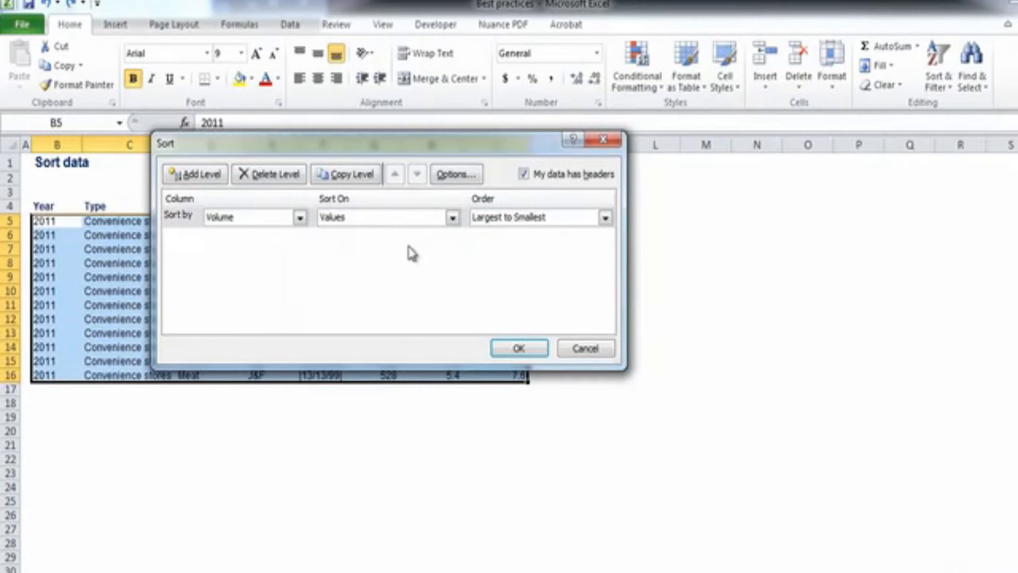
pyautogui.click(300, 218)
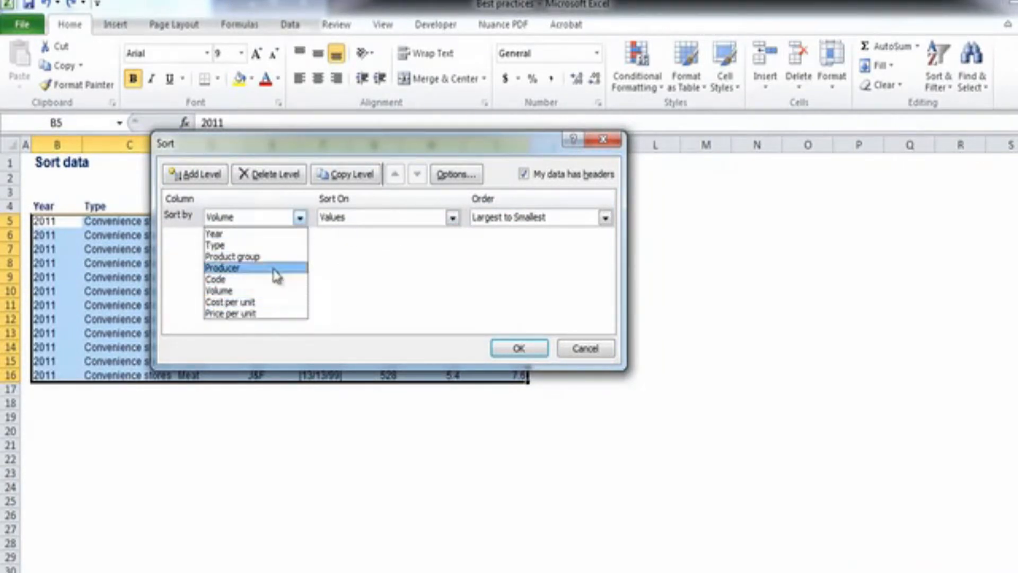
pyautogui.click(276, 291)
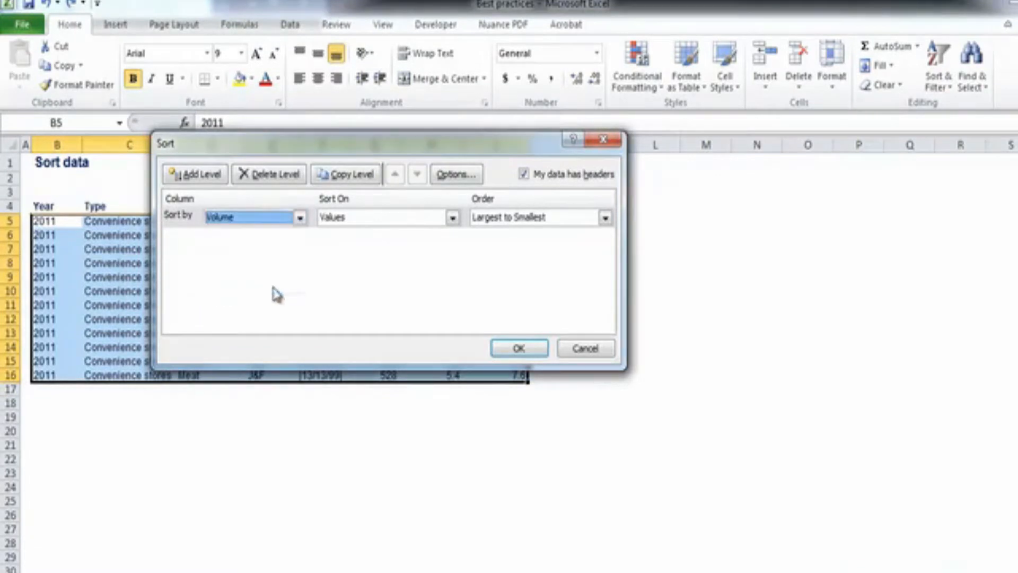
pyautogui.click(401, 219)
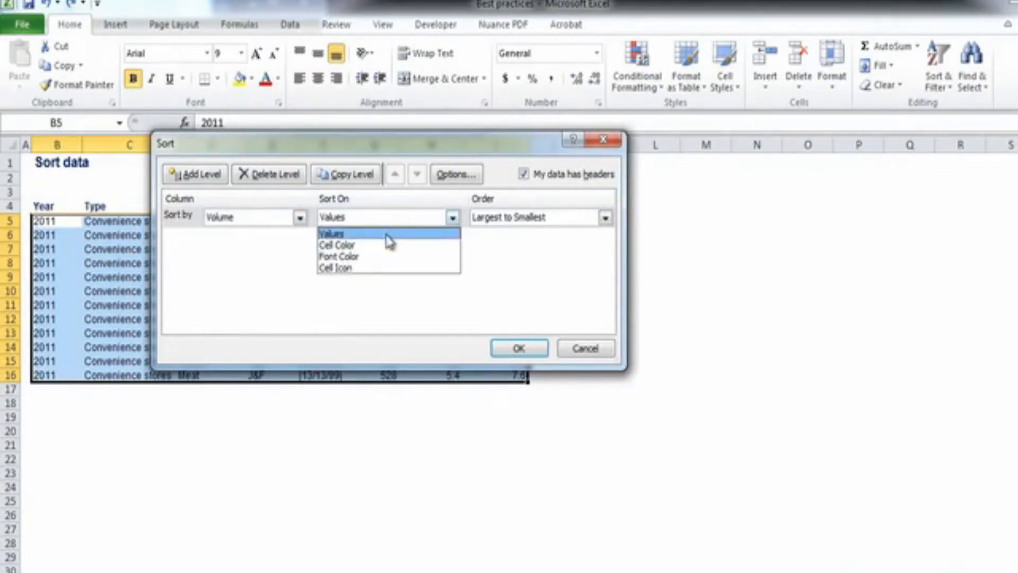
pyautogui.click(390, 236)
pyautogui.click(561, 222)
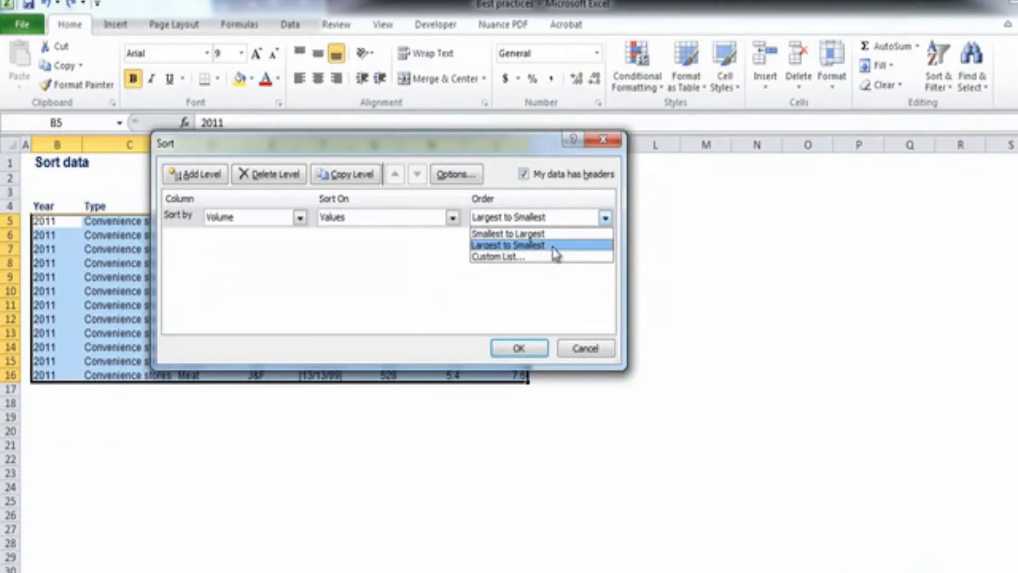
pyautogui.click(552, 247)
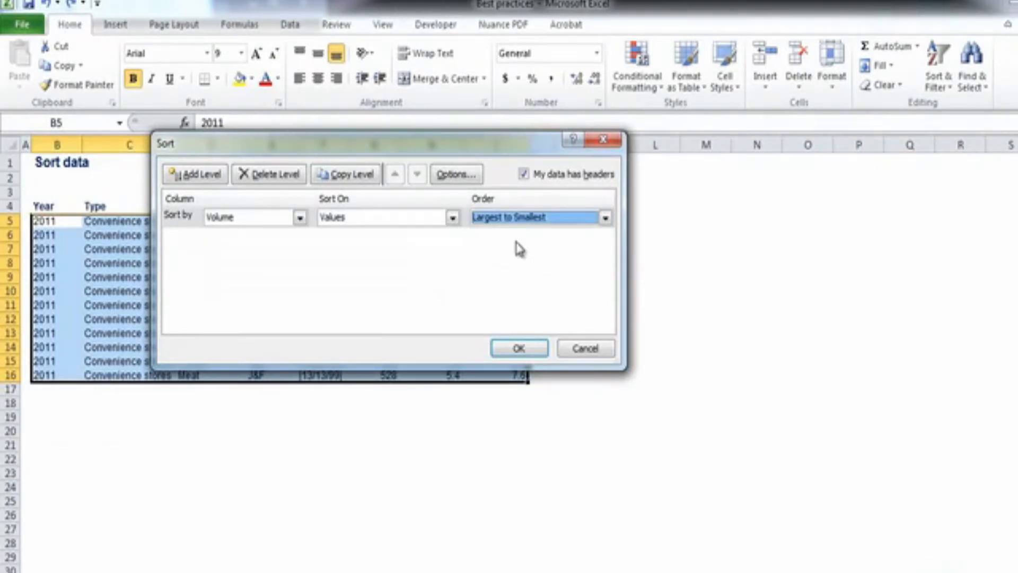
pyautogui.click(520, 349)
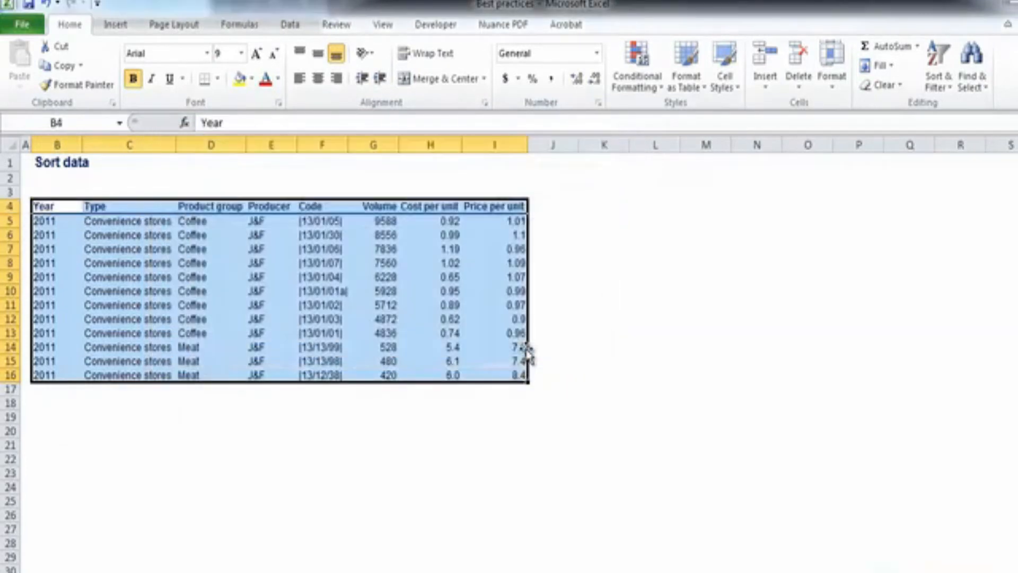
pyautogui.click(508, 401)
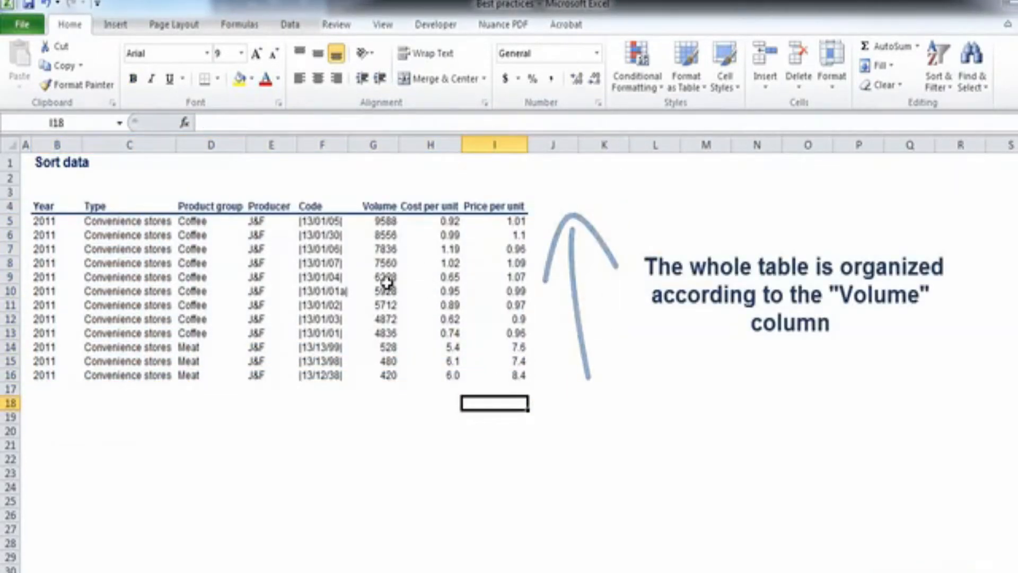
pyautogui.click(592, 415)
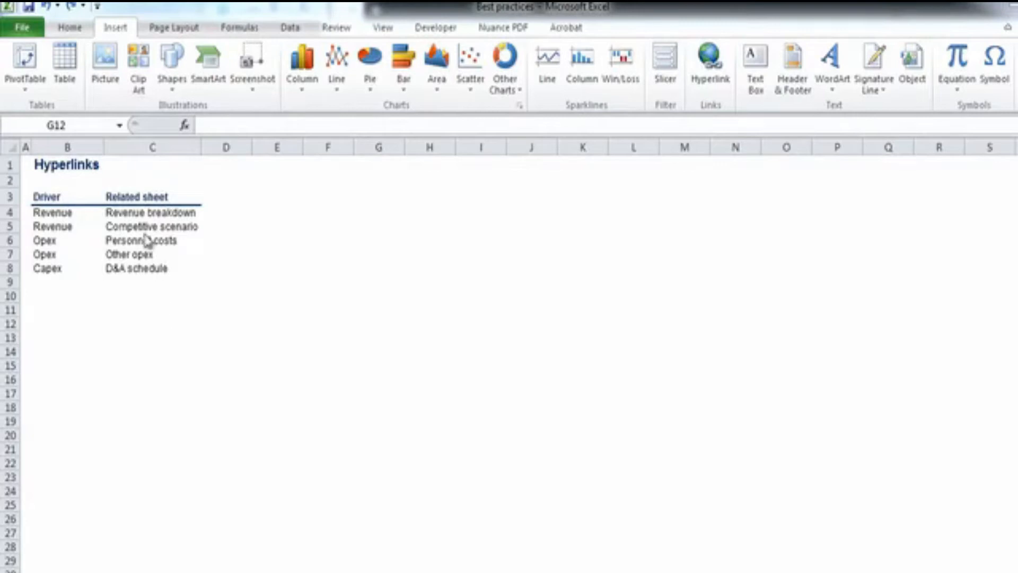
# Insert a hyperlink in cell C4 that leads to cell A1 of the 'Revenue breakdown' sheet in this workbook.
pyautogui.click(127, 214)
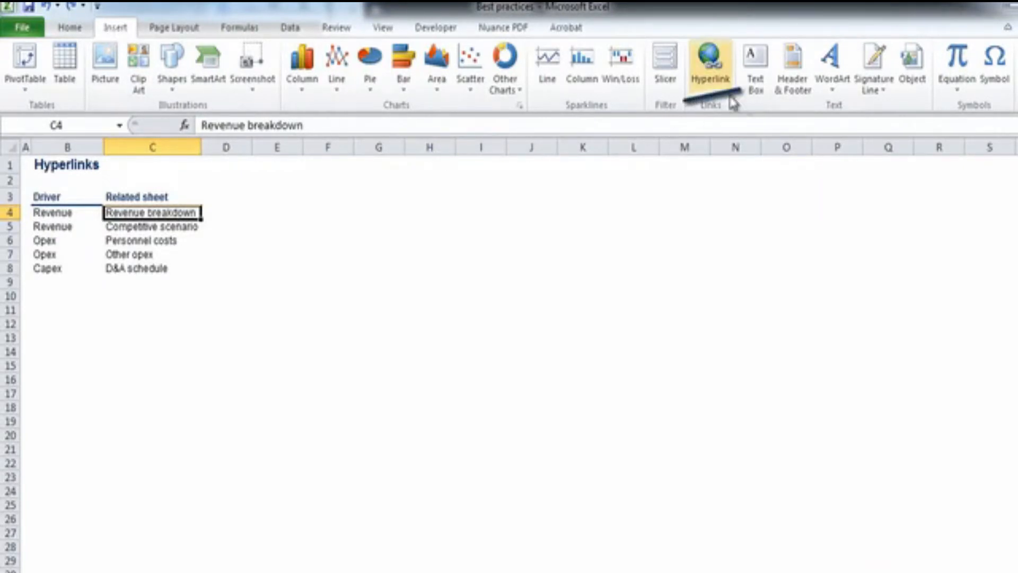
pyautogui.click(711, 84)
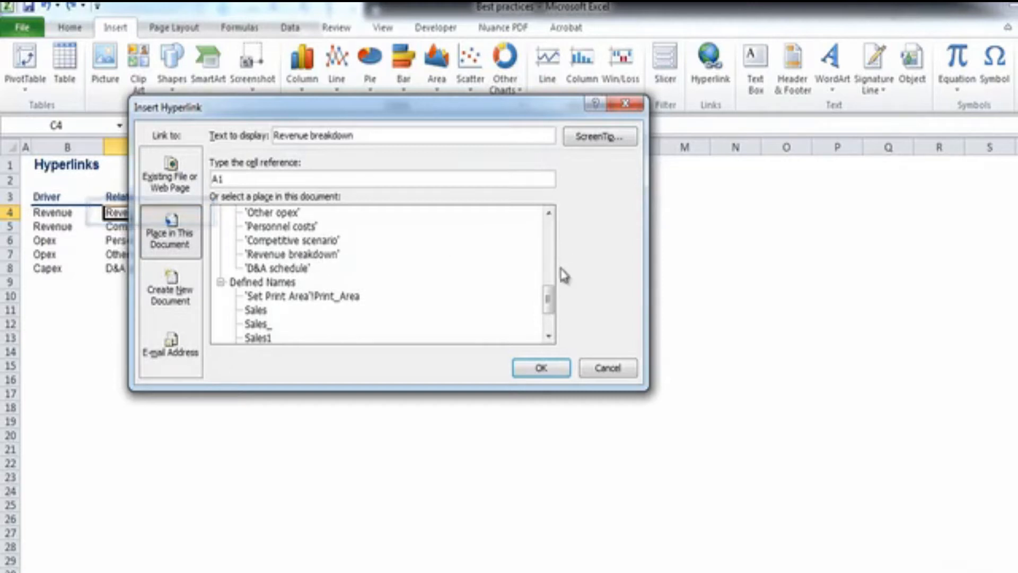
pyautogui.click(324, 255)
pyautogui.click(541, 368)
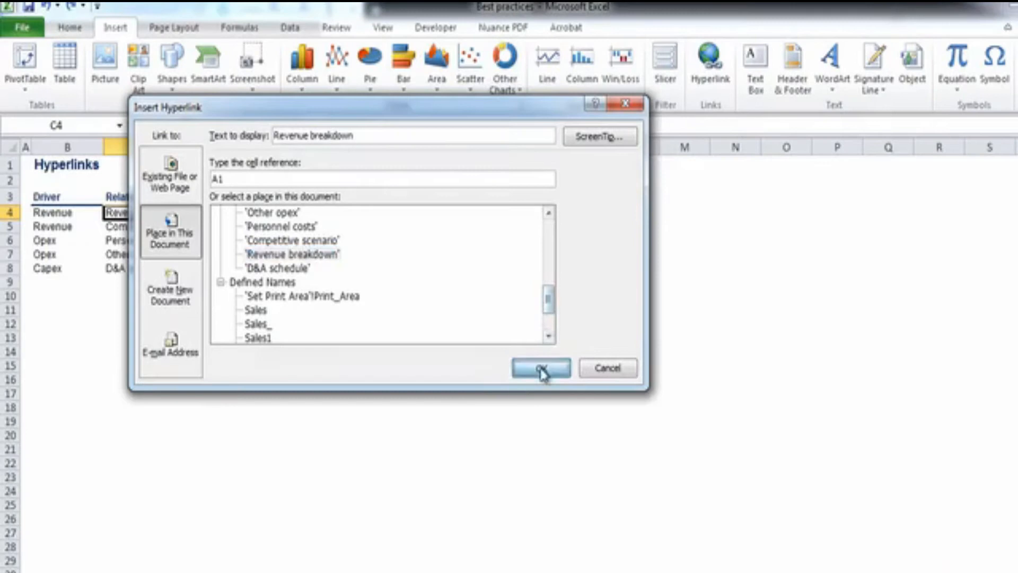
pyautogui.click(408, 365)
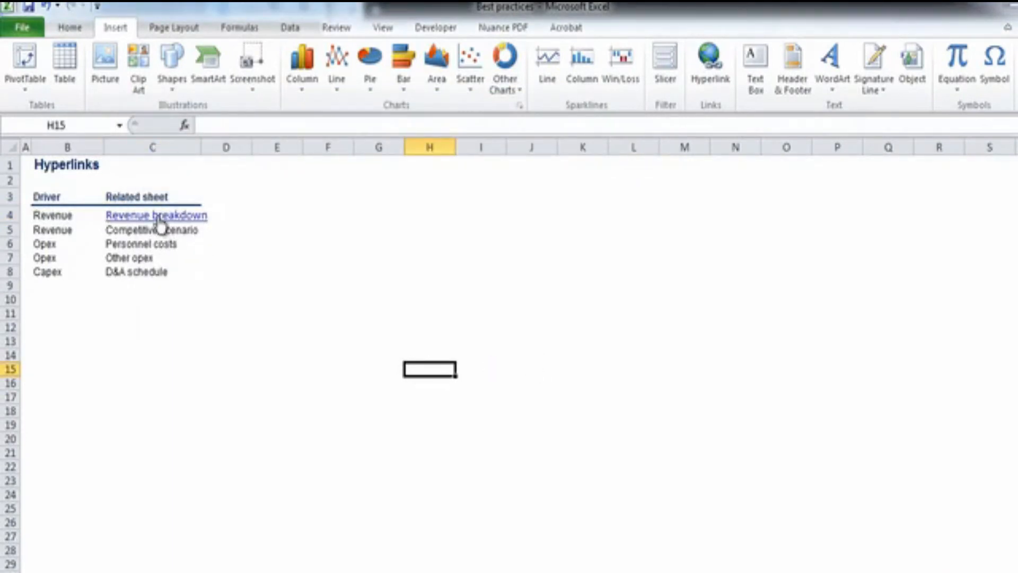
# Add the prefix "1." in front of the hyperlink text Revenue breakdown in cell C4.
pyautogui.click(101, 212)
pyautogui.press('Right')
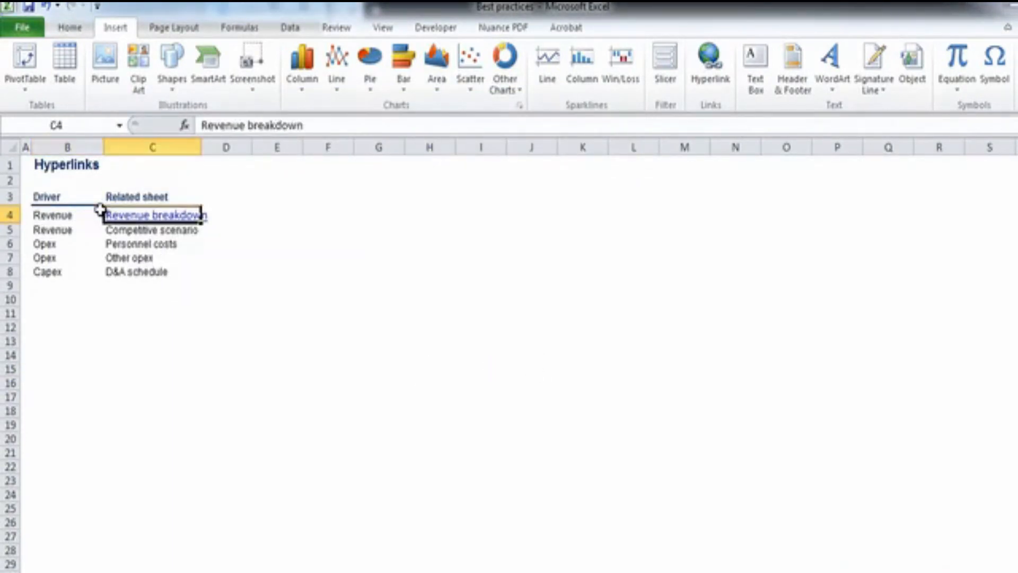
pyautogui.press('F2')
pyautogui.hotkey('ctrl', 'Left')
pyautogui.hotkey('ctrl', 'Left')
pyautogui.write('1.')
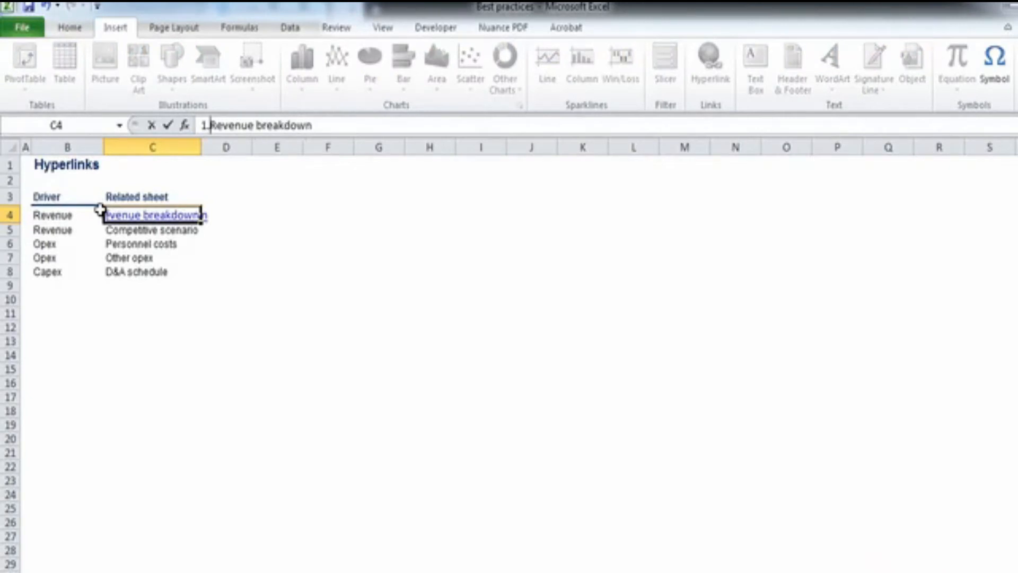
pyautogui.press('Tab')
# Test the hyperlink in C4 by following it to the Revenue breakdown sheet, and return to the Hyperlinks sheet.
pyautogui.click(125, 217)
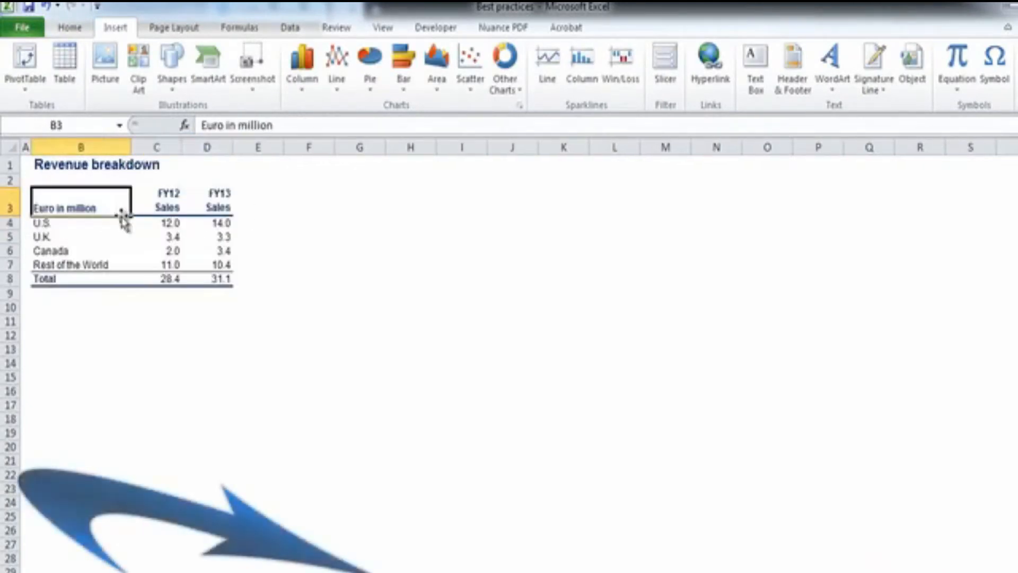
pyautogui.click(207, 305)
pyautogui.click(159, 571)
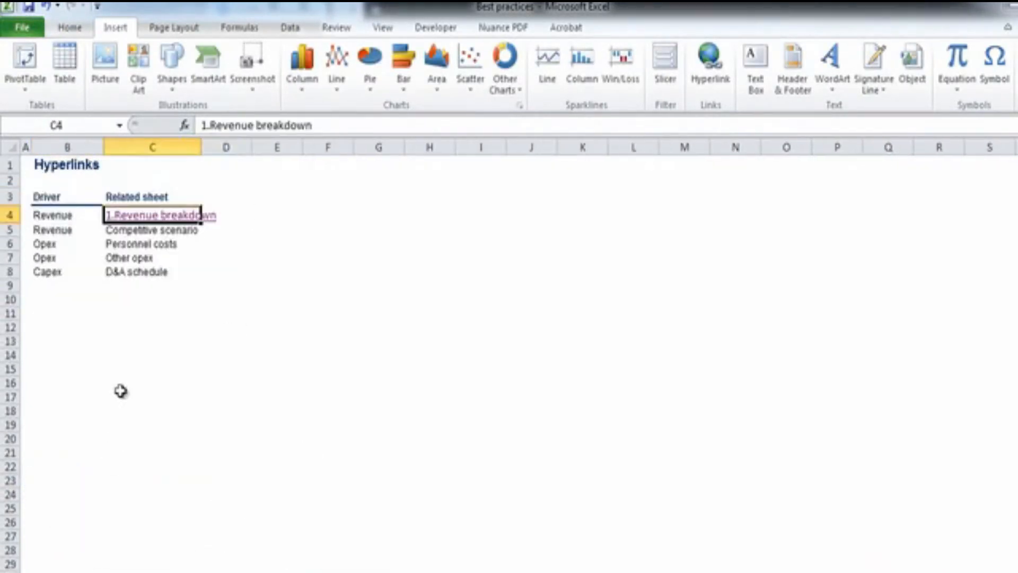
pyautogui.click(141, 218)
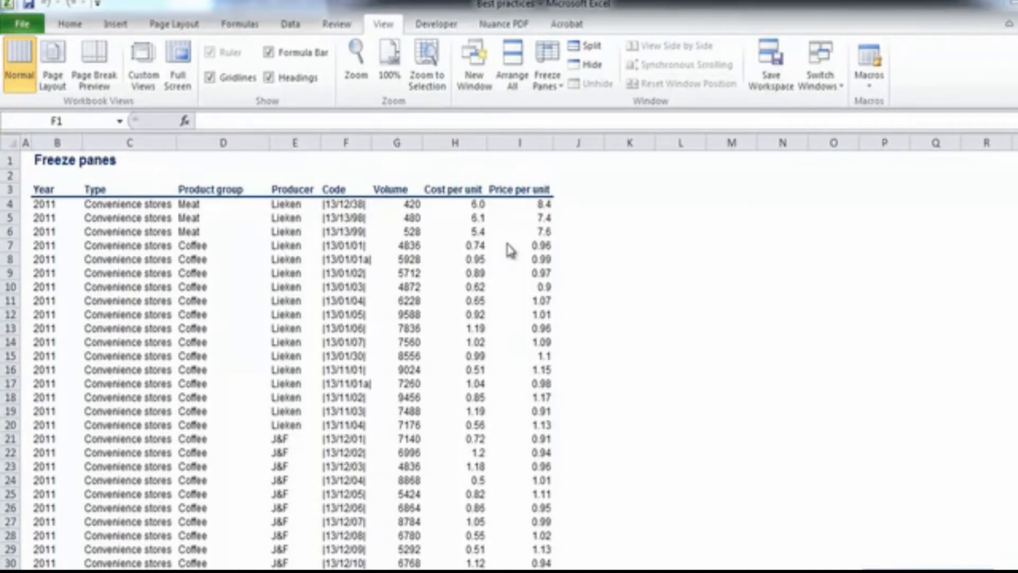
# Look through the long product table on the Freeze panes sheet, down its Code column and back up to the title rows.
pyautogui.click(337, 243)
pyautogui.press('Down')
pyautogui.press('Down')
pyautogui.press('Down')
pyautogui.press('Down')
pyautogui.press('Down')
pyautogui.press('Down')
pyautogui.press('Down')
pyautogui.press('Down')
pyautogui.press('Down')
pyautogui.press('Down')
pyautogui.press('Down')
pyautogui.press('Down')
pyautogui.press('Down')
pyautogui.press('Down')
pyautogui.press('Down')
pyautogui.press('Down')
pyautogui.press('Down')
pyautogui.press('Down')
pyautogui.press('Down')
pyautogui.press('Down')
pyautogui.press('Down')
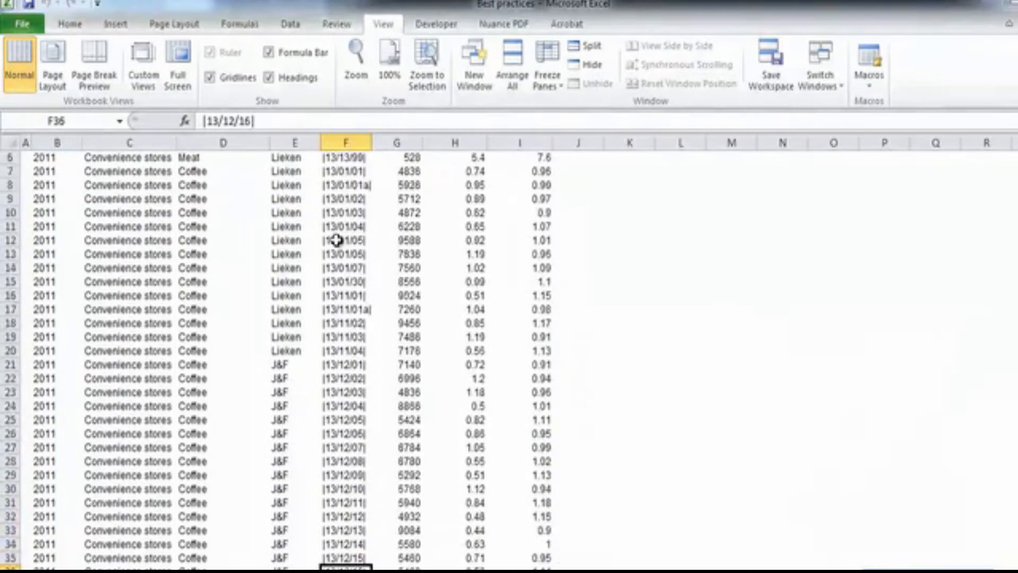
pyautogui.press('Down')
pyautogui.press('Down')
pyautogui.press('Down')
pyautogui.press('Down')
pyautogui.press('Down')
pyautogui.press('Down')
pyautogui.press('Down')
pyautogui.press('Down')
pyautogui.press('Down')
pyautogui.press('Down')
pyautogui.press('Down')
pyautogui.press('Down')
pyautogui.press('Down')
pyautogui.press('Down')
pyautogui.press('Down')
pyautogui.press('Down')
pyautogui.press('Down')
pyautogui.press('Down')
pyautogui.press('Down')
pyautogui.press('Down')
pyautogui.press('Up')
pyautogui.press('Up')
pyautogui.press('Up')
pyautogui.press('Up')
pyautogui.press('Up')
pyautogui.press('Up')
pyautogui.press('Up')
pyautogui.press('Up')
pyautogui.press('Up')
pyautogui.press('Up')
pyautogui.press('Up')
pyautogui.press('Up')
pyautogui.press('Up')
pyautogui.press('Up')
pyautogui.press('Up')
pyautogui.press('Up')
pyautogui.press('Up')
pyautogui.press('Up')
pyautogui.press('Up')
pyautogui.press('Up')
pyautogui.press('Up')
pyautogui.press('Up')
pyautogui.press('Up')
pyautogui.press('Up')
pyautogui.press('Up')
pyautogui.press('Up')
pyautogui.press('Up')
pyautogui.press('Up')
pyautogui.press('Up')
pyautogui.press('Up')
pyautogui.press('Up')
pyautogui.press('Up')
pyautogui.press('Up')
pyautogui.press('Up')
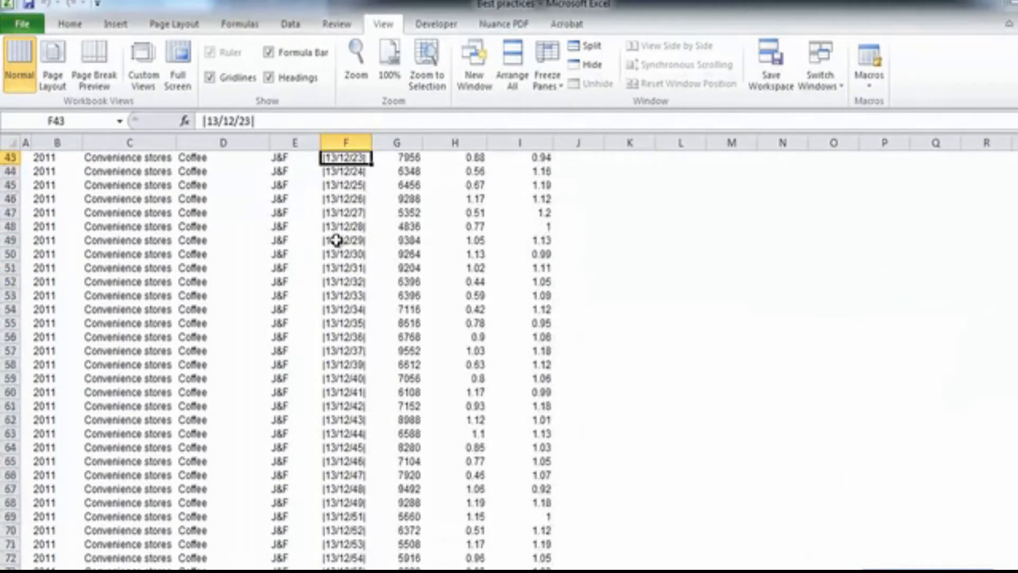
pyautogui.press('Up')
pyautogui.press('Up')
pyautogui.press('Up')
pyautogui.press('Up')
pyautogui.press('Up')
pyautogui.press('Up')
pyautogui.press('Up')
pyautogui.press('Up')
pyautogui.press('Up')
pyautogui.press('Up')
pyautogui.press('Down')
pyautogui.press('Down')
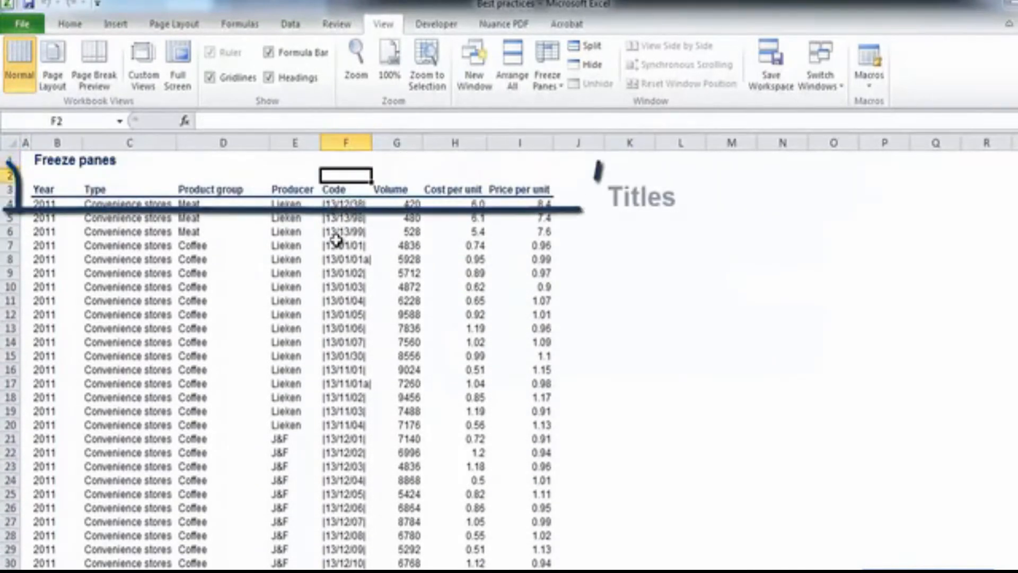
pyautogui.press('Left')
pyautogui.press('Left')
pyautogui.press('Left')
pyautogui.press('Left')
pyautogui.hotkey('ctrl', 'shift', 'Right')
pyautogui.press('Right')
pyautogui.press('Right')
pyautogui.press('Right')
pyautogui.press('Down')
pyautogui.press('Down')
pyautogui.press('Down')
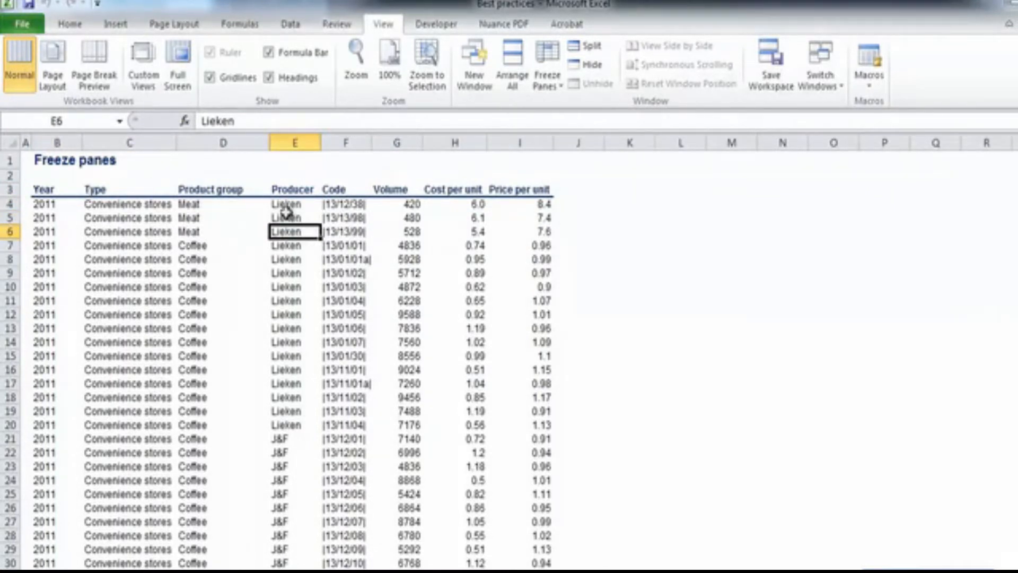
# Freeze the panes above row 4 so the sheet title and column headers stay in place, and select cell F8.
pyautogui.click(10, 204)
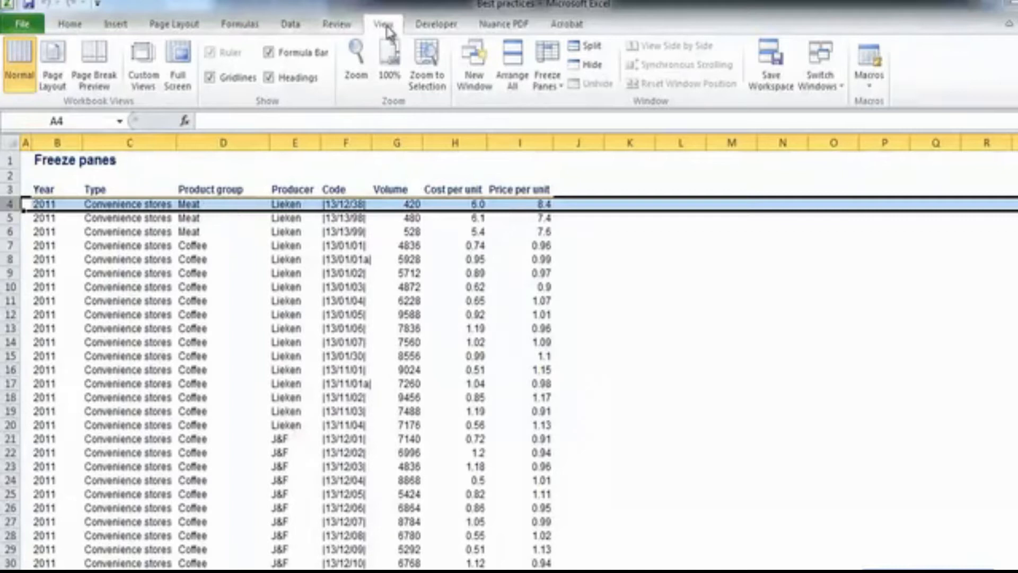
pyautogui.click(557, 88)
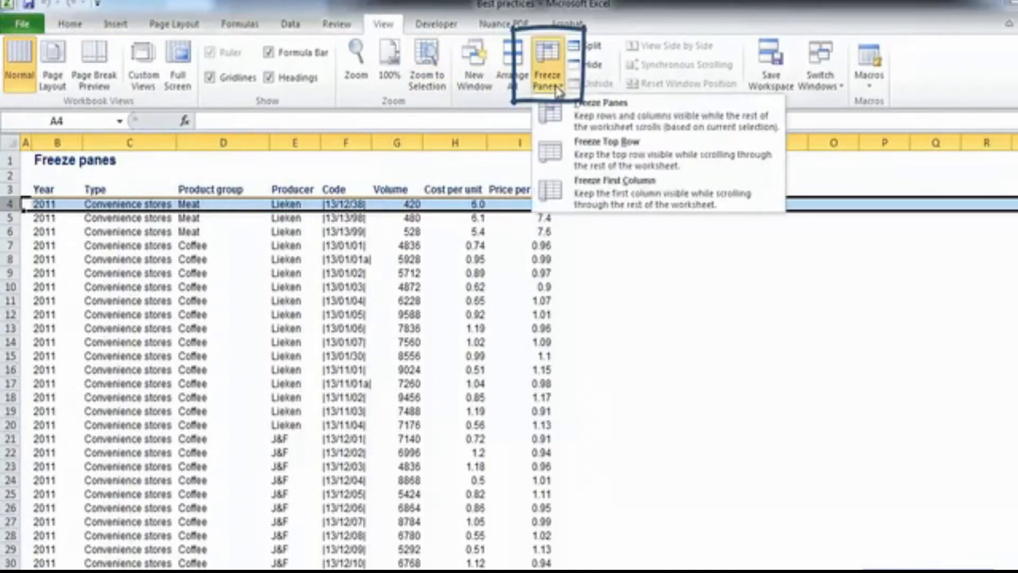
pyautogui.click(623, 122)
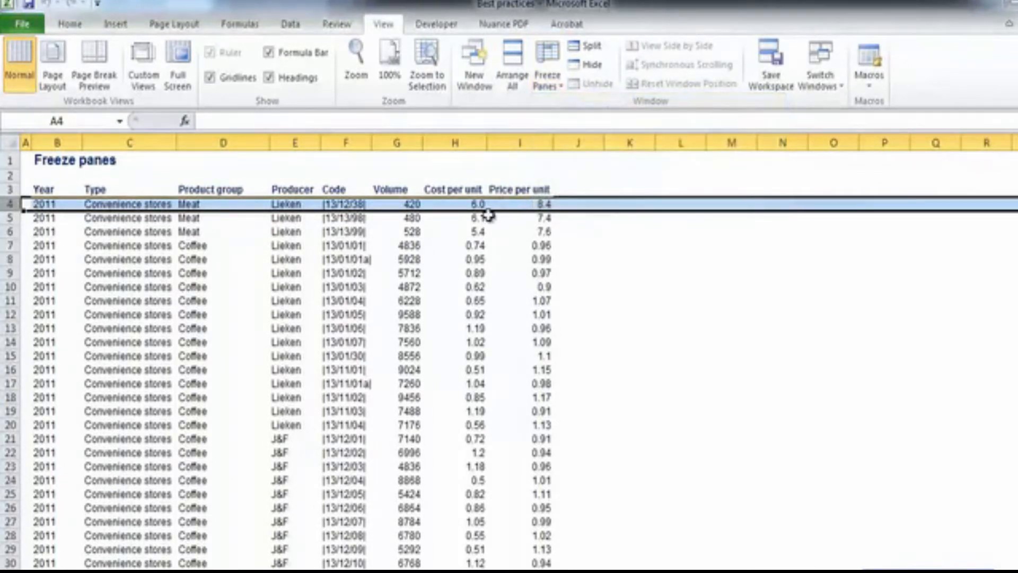
pyautogui.click(383, 259)
pyautogui.click(351, 260)
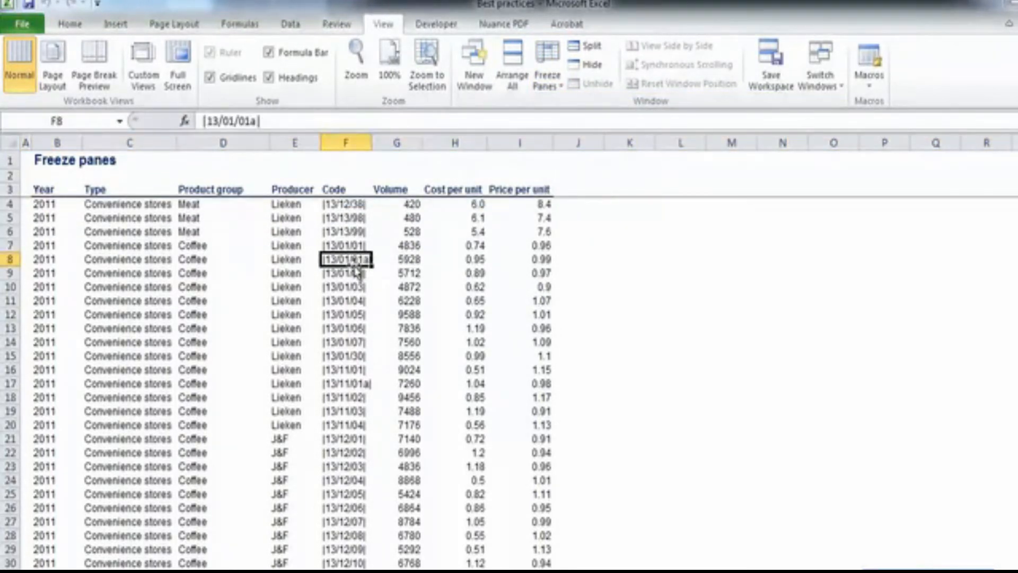
# Check the frozen title and header rows while going down to the end of the Code column and back up.
pyautogui.hotkey('ctrl', 'Down')
pyautogui.press('Up')
pyautogui.press('Up')
pyautogui.press('Up')
pyautogui.press('Up')
pyautogui.press('Up')
pyautogui.press('Up')
pyautogui.press('Up')
pyautogui.press('Up')
pyautogui.press('Up')
pyautogui.press('Up')
pyautogui.press('Up')
pyautogui.press('Up')
pyautogui.press('Up')
pyautogui.press('Up')
pyautogui.press('Up')
pyautogui.press('Up')
pyautogui.press('Up')
pyautogui.press('Up')
pyautogui.press('Up')
pyautogui.press('Up')
pyautogui.press('Up')
pyautogui.press('Up')
pyautogui.press('Up')
pyautogui.press('Up')
pyautogui.press('Up')
pyautogui.press('Up')
pyautogui.press('Up')
pyautogui.press('Up')
pyautogui.press('Up')
pyautogui.press('Up')
pyautogui.press('Up')
pyautogui.press('Up')
pyautogui.press('Up')
pyautogui.press('Up')
pyautogui.press('Up')
pyautogui.press('Up')
pyautogui.press('Up')
pyautogui.press('Up')
pyautogui.press('Up')
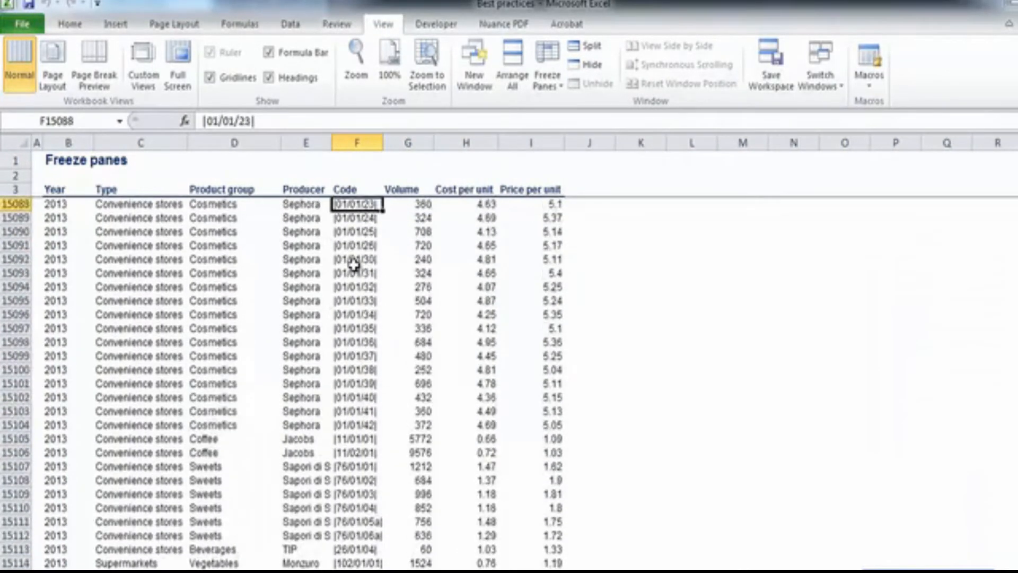
pyautogui.press('Up')
pyautogui.press('Up')
pyautogui.press('Up')
pyautogui.press('Up')
pyautogui.press('Up')
pyautogui.press('Up')
pyautogui.press('Up')
pyautogui.press('Up')
pyautogui.press('Up')
pyautogui.hotkey('ctrl', 'Up')
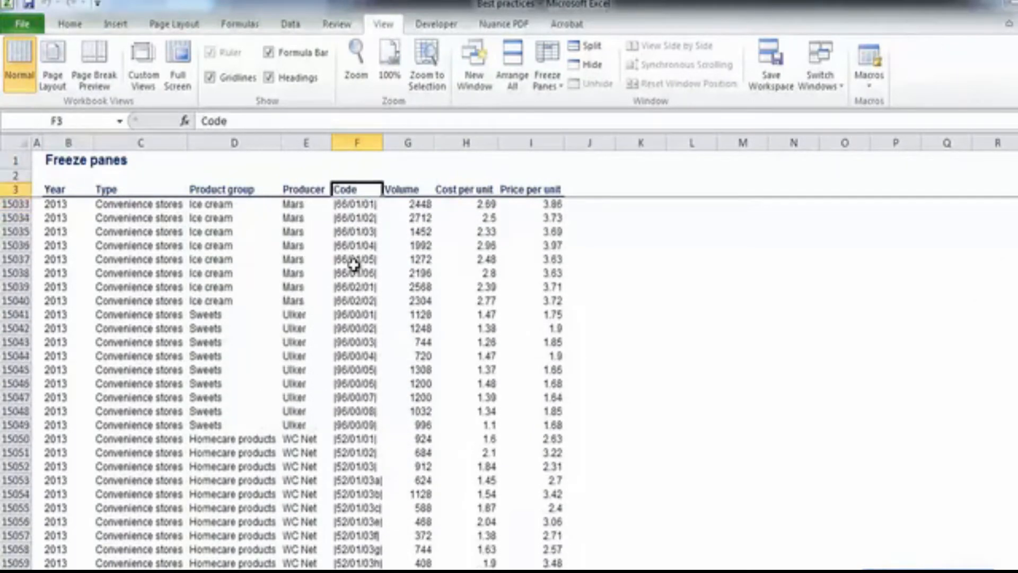
pyautogui.press('Down')
pyautogui.press('Up')
pyautogui.press('Left')
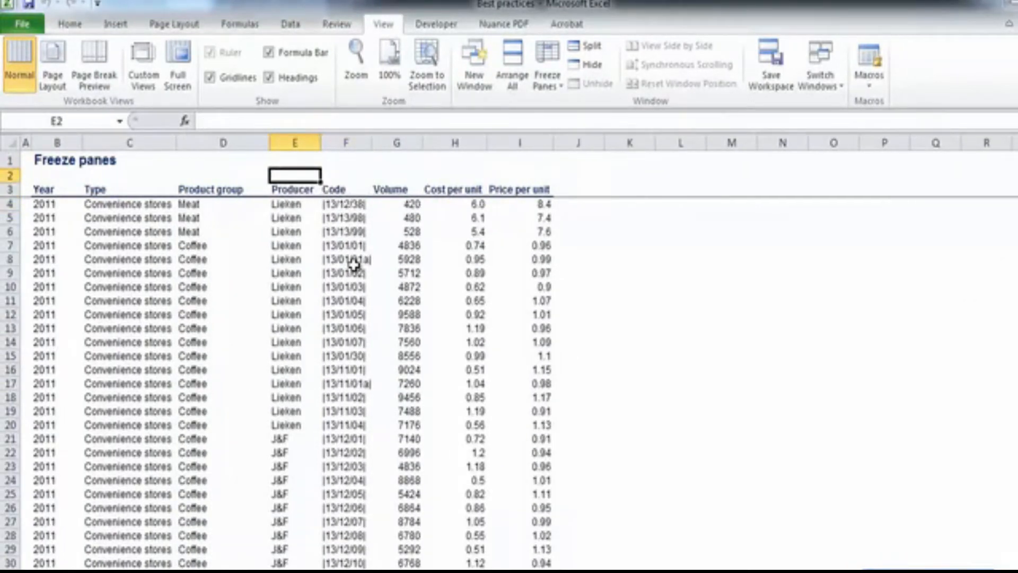
# Select cell E4 and unfreeze the panes of the Freeze panes sheet.
pyautogui.press('Down')
pyautogui.press('Down')
pyautogui.press('Down')
pyautogui.press('Up')
pyautogui.press('Up')
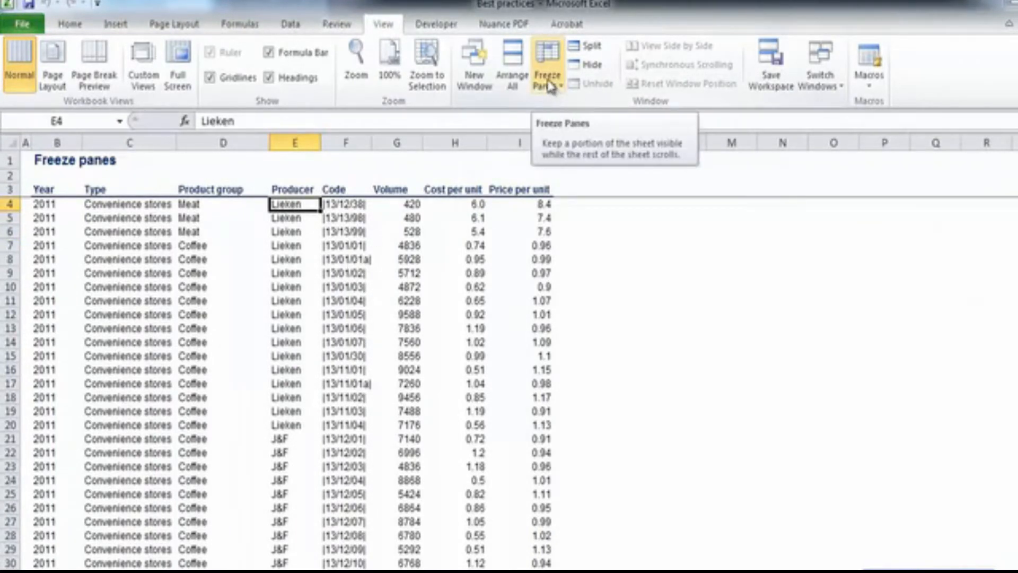
pyautogui.click(551, 85)
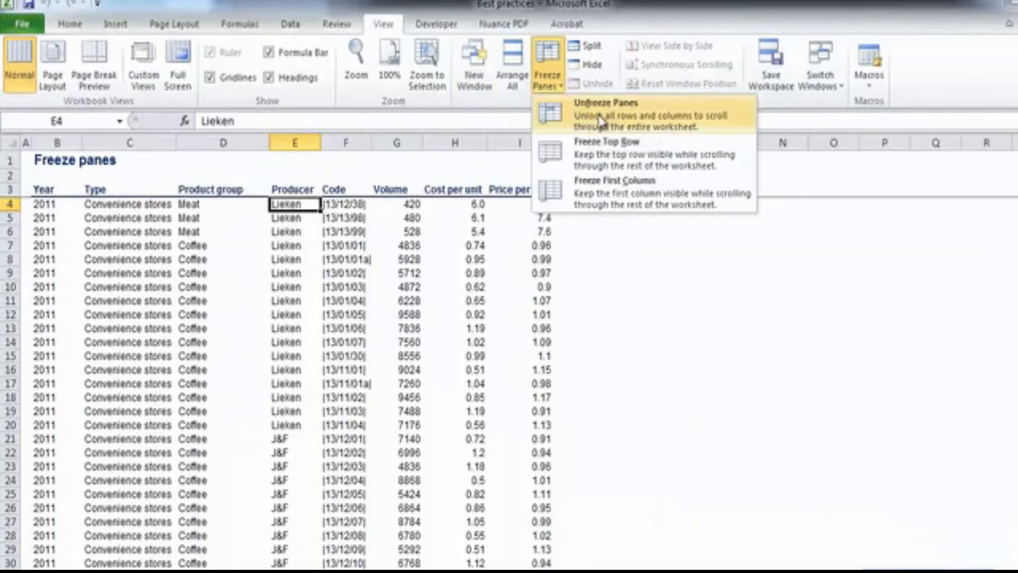
pyautogui.click(600, 121)
# Check how the header rows behave without frozen panes by moving down the Cost per unit column from H6 and back up.
pyautogui.click(441, 228)
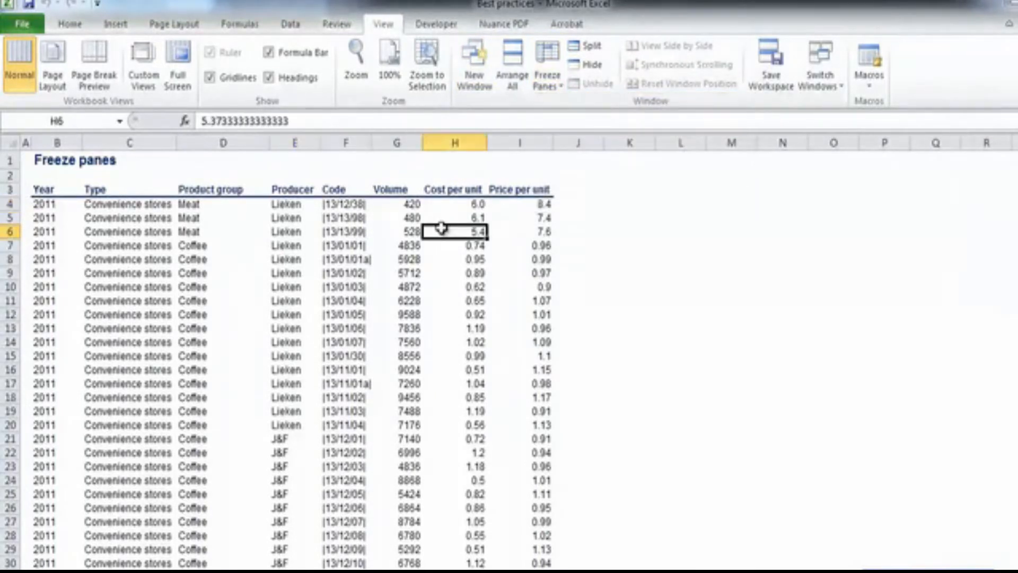
pyautogui.press('Down')
pyautogui.press('Down')
pyautogui.press('Down')
pyautogui.press('Down')
pyautogui.press('Down')
pyautogui.press('Down')
pyautogui.press('Down')
pyautogui.press('Down')
pyautogui.press('Down')
pyautogui.press('Down')
pyautogui.press('Down')
pyautogui.press('Down')
pyautogui.press('Down')
pyautogui.press('Down')
pyautogui.press('Down')
pyautogui.press('Down')
pyautogui.press('Down')
pyautogui.press('Down')
pyautogui.press('Down')
pyautogui.press('Down')
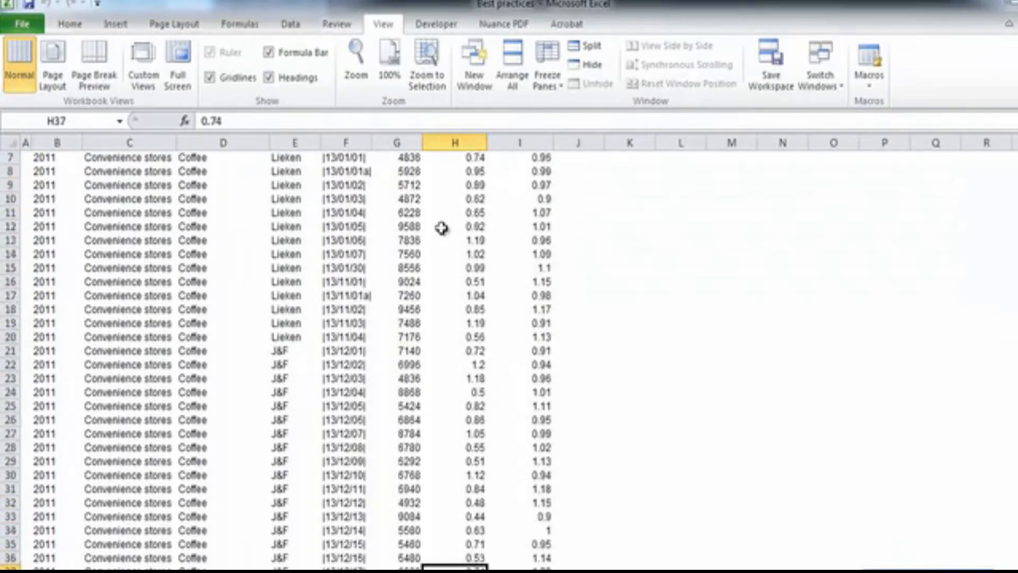
pyautogui.hotkey('ctrl', 'Up')
pyautogui.hotkey('ctrl', 'Up')
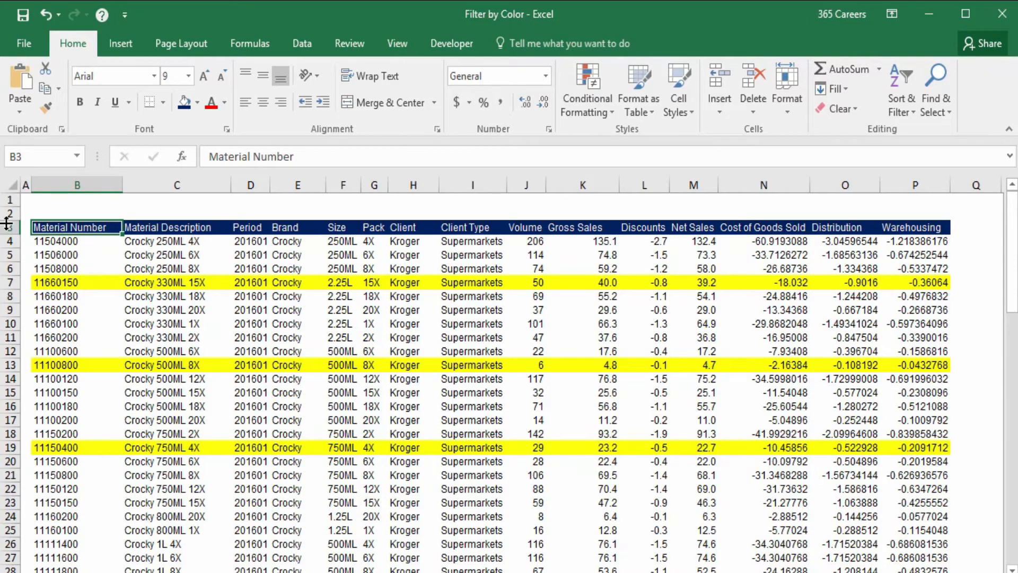
# In the Filter by Color workbook, look through the yellow-highlighted rows to the end of the table and return to the header row.
pyautogui.scroll(-2, 68, 229)
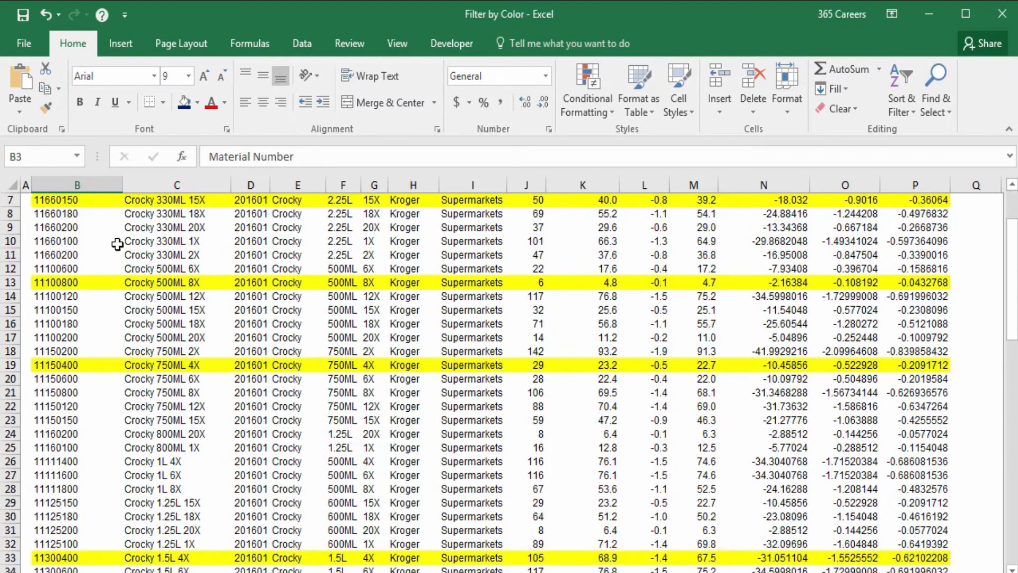
pyautogui.scroll(-2, 119, 243)
pyautogui.scroll(-6, 121, 244)
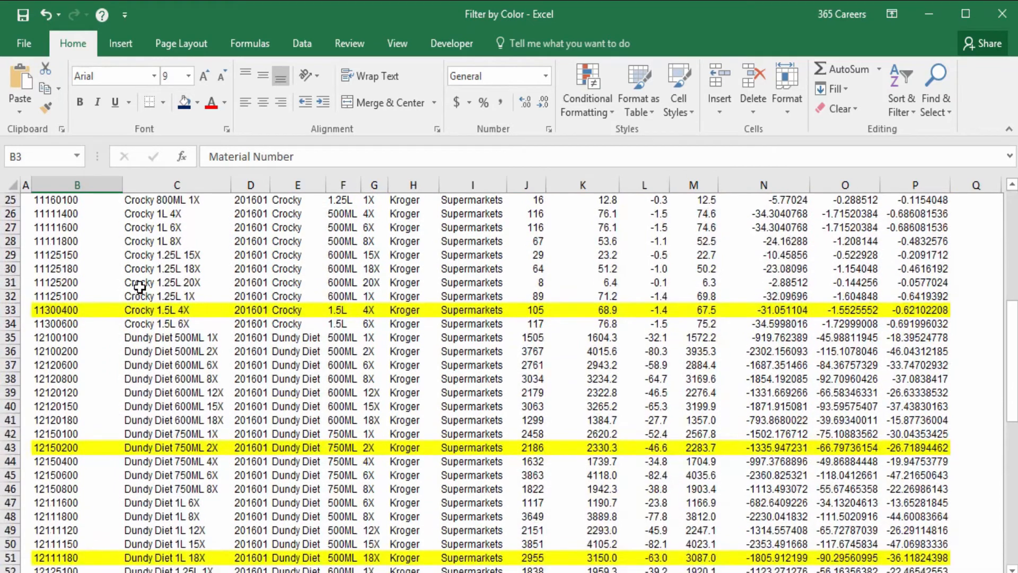
pyautogui.scroll(-8, 140, 286)
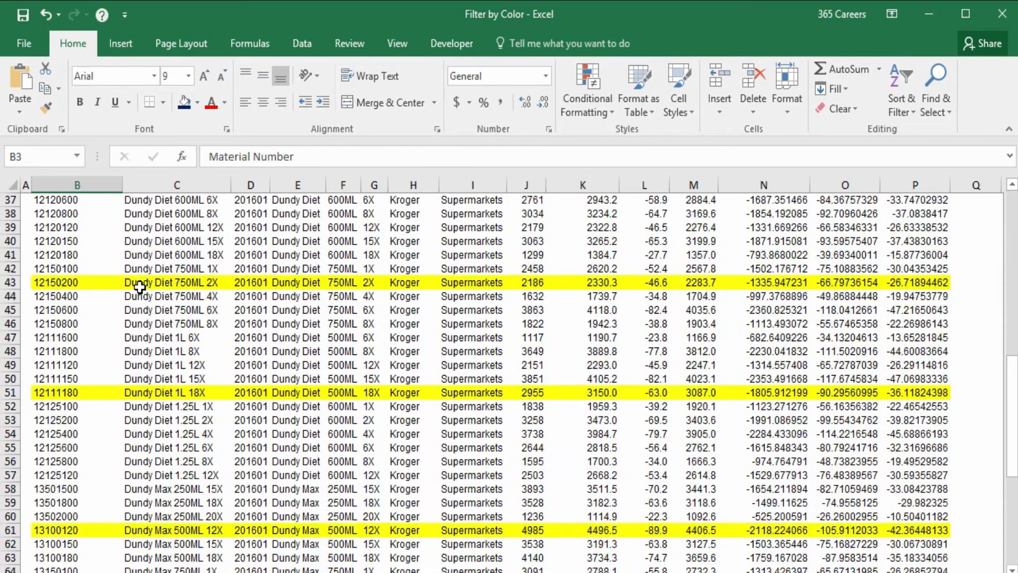
pyautogui.scroll(-2, 140, 287)
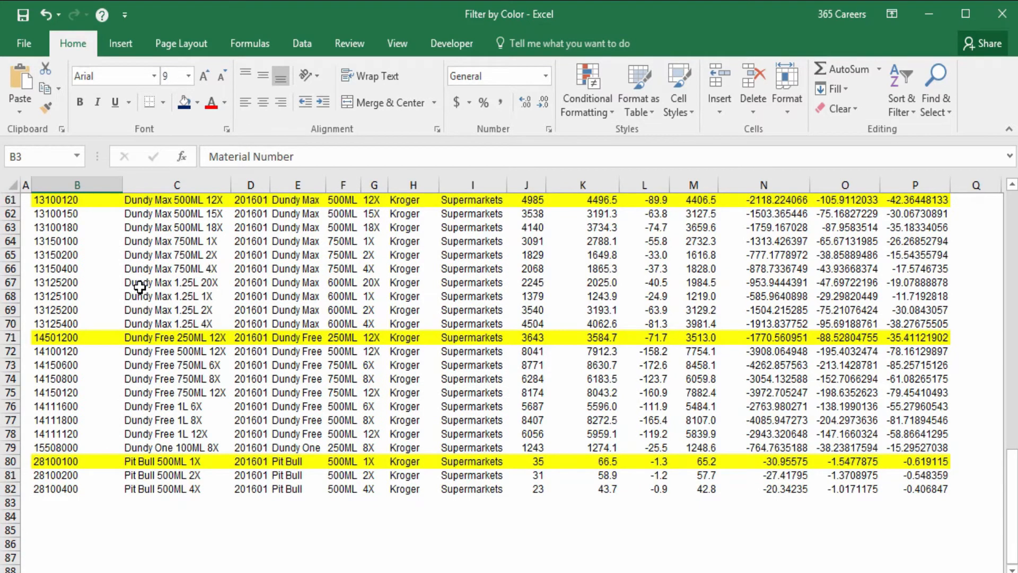
pyautogui.click(140, 287)
pyautogui.hotkey('ctrl', 'Up')
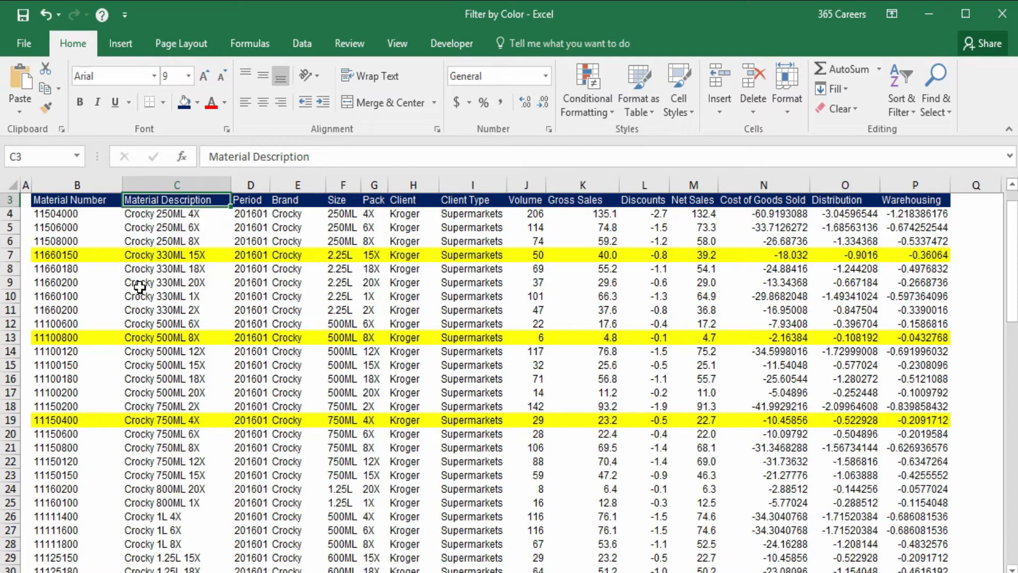
# Add filters to the table's header row, from Material Number in B3 to Warehousing in P3.
pyautogui.press('Left')
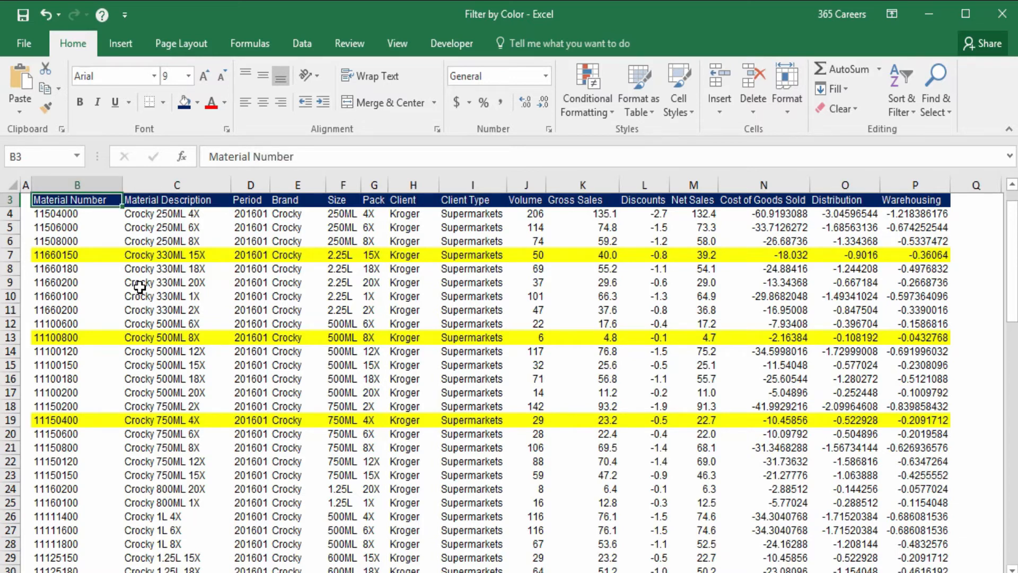
pyautogui.hotkey('ctrl', 'shift', 'Right')
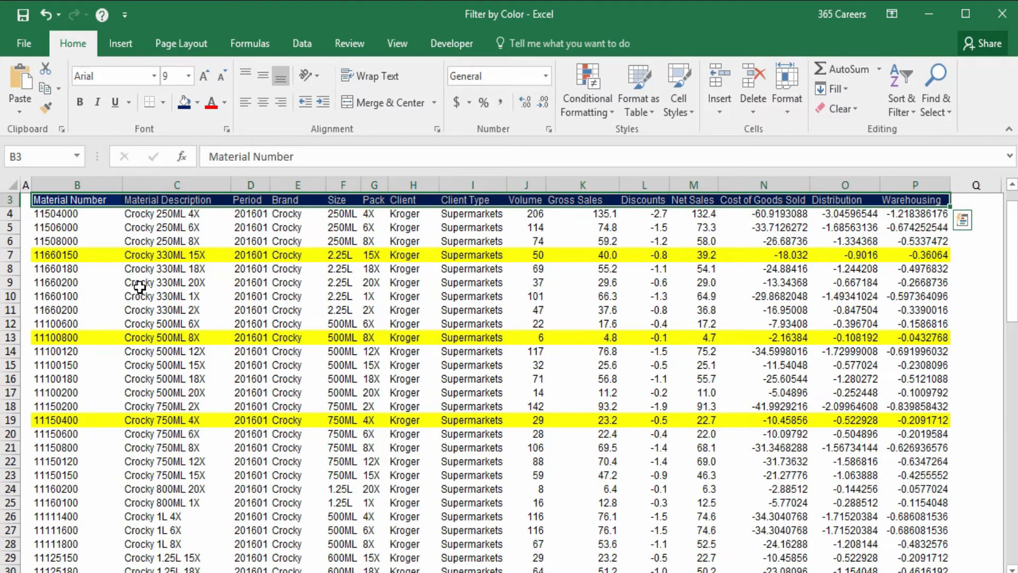
pyautogui.click(312, 44)
pyautogui.click(386, 66)
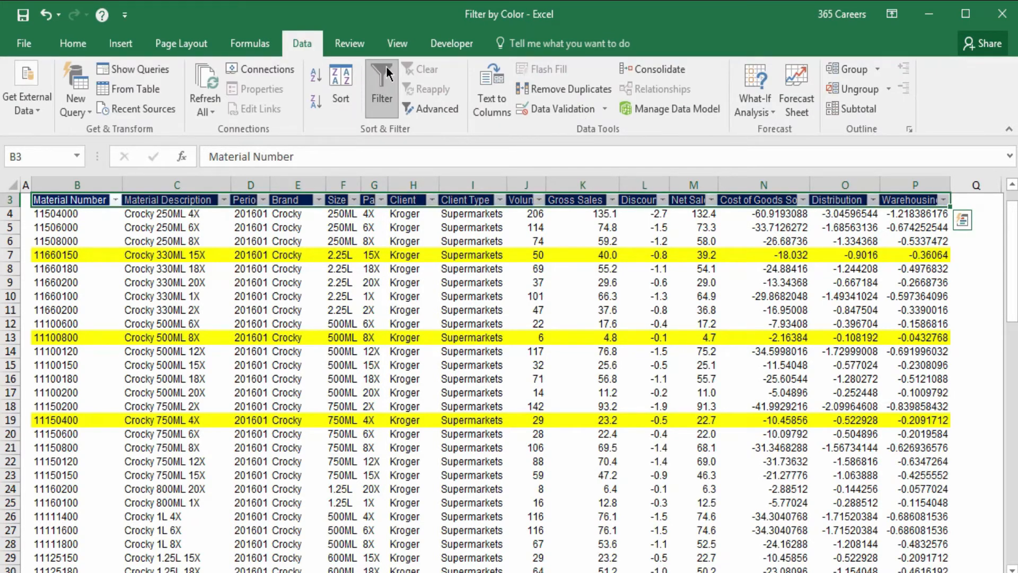
# Filter the Material Description column by yellow cell color, and switch the color filter to No Fill.
pyautogui.click(224, 200)
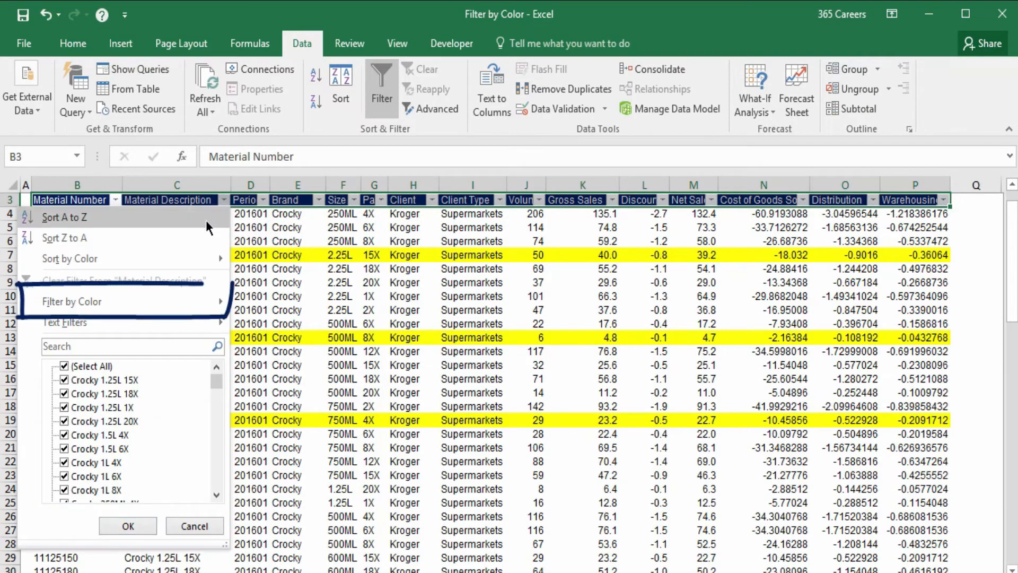
pyautogui.moveTo(177, 298)
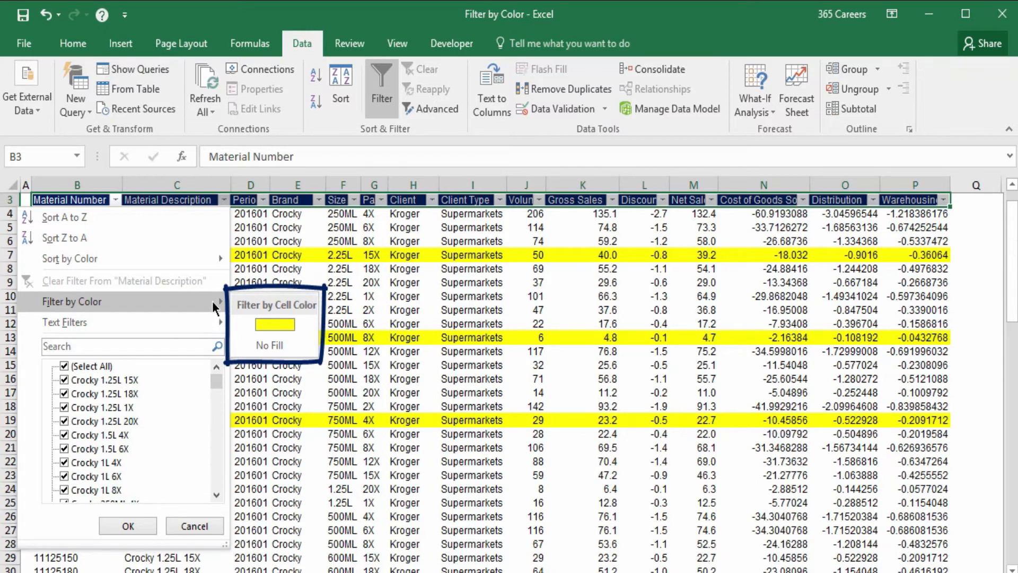
pyautogui.click(296, 323)
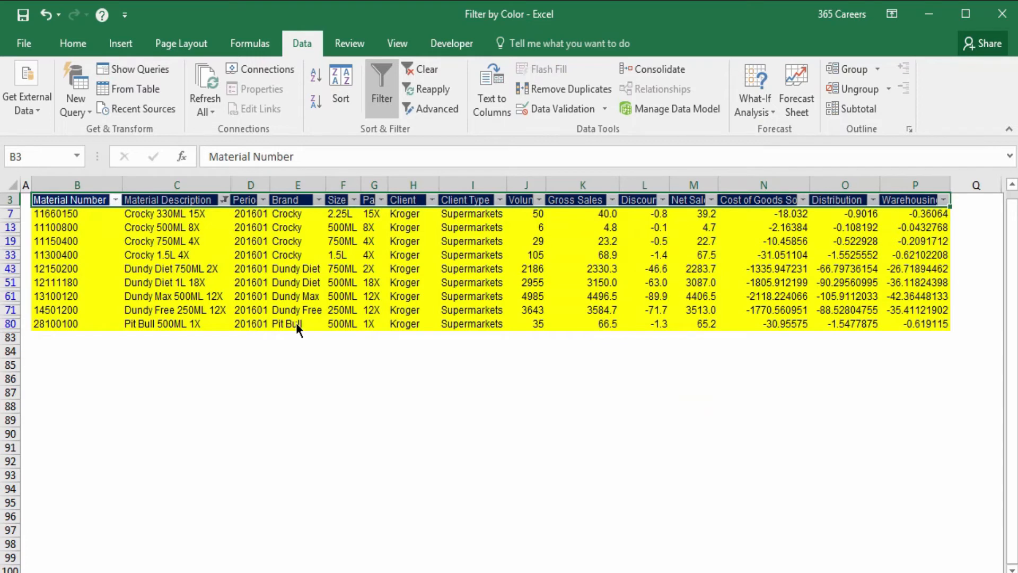
pyautogui.click(223, 199)
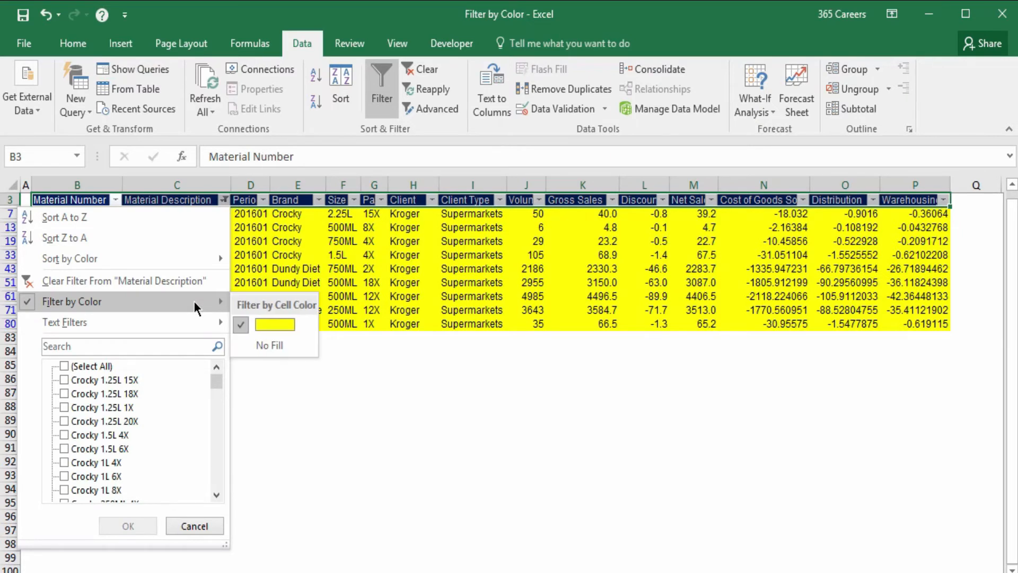
pyautogui.click(287, 346)
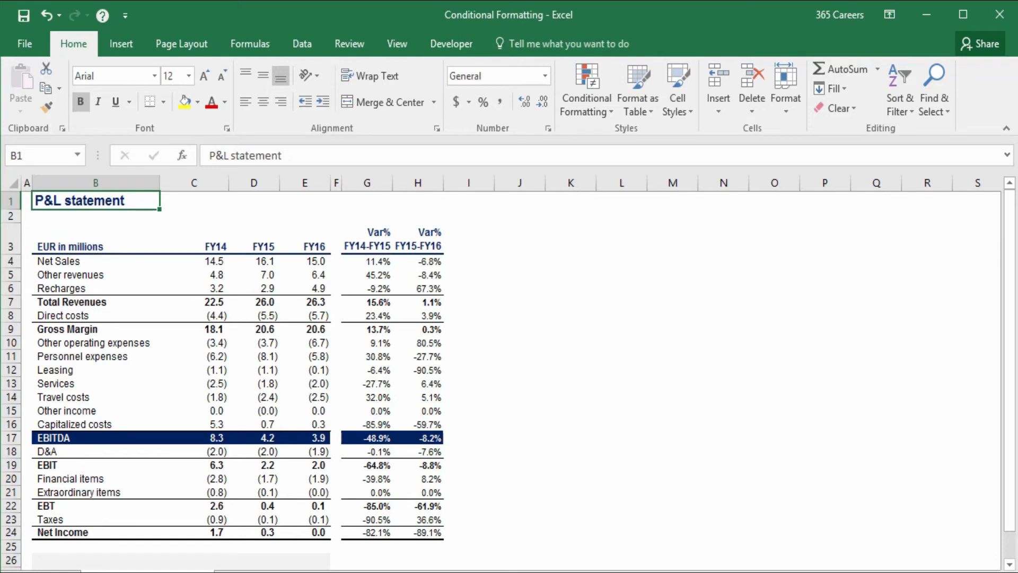
# In the Conditional Formatting workbook, start a custom Icon Sets formatting rule for the variance percentages in G4:H24.
pyautogui.moveTo(356, 260); pyautogui.dragTo(459, 527)
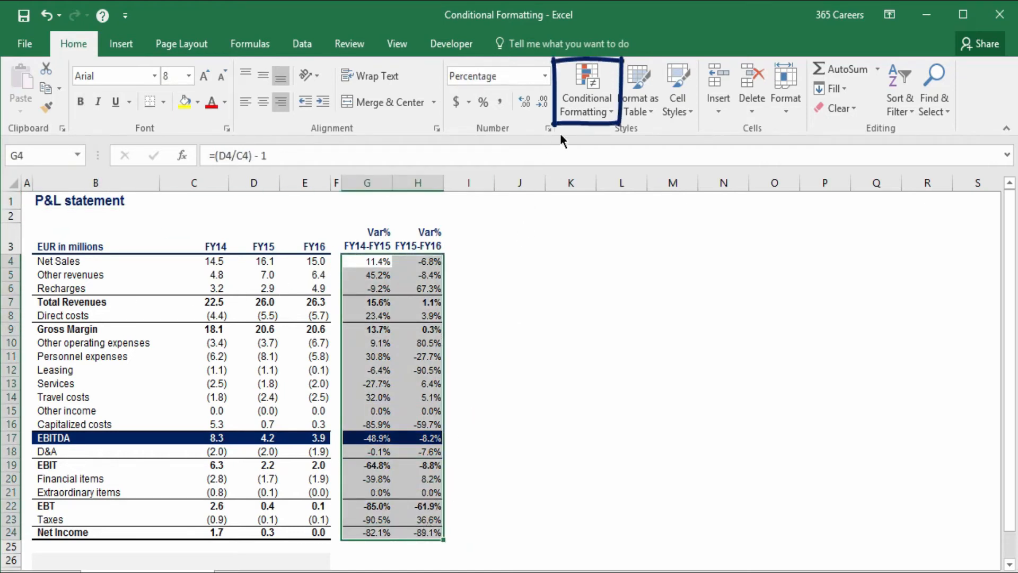
pyautogui.click(600, 116)
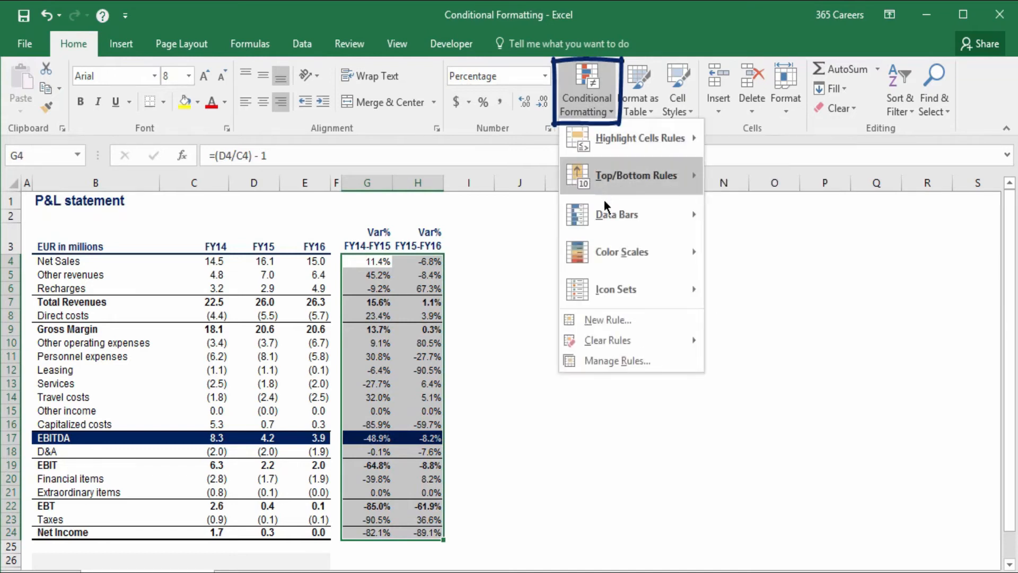
pyautogui.moveTo(604, 201)
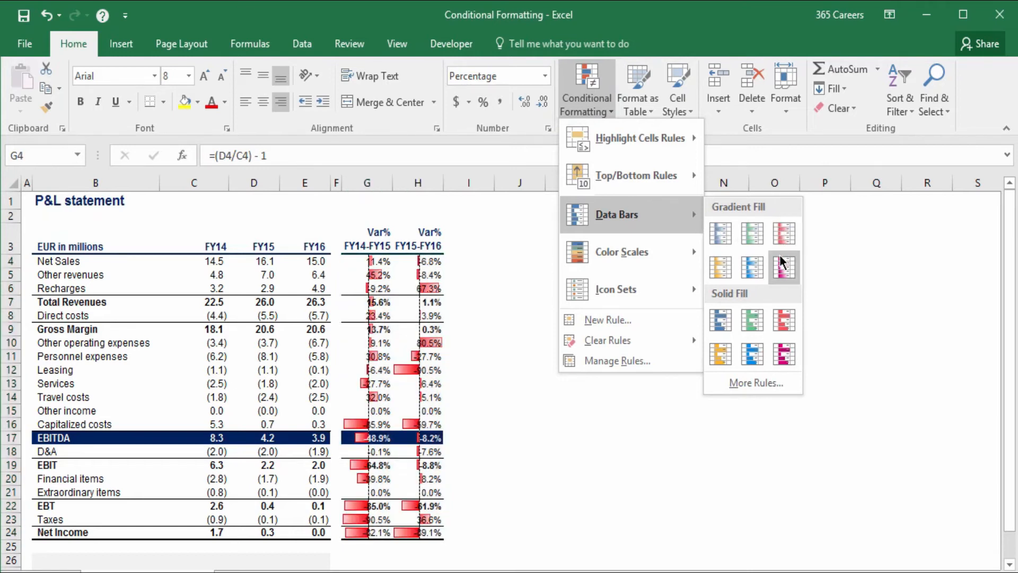
pyautogui.moveTo(640, 253)
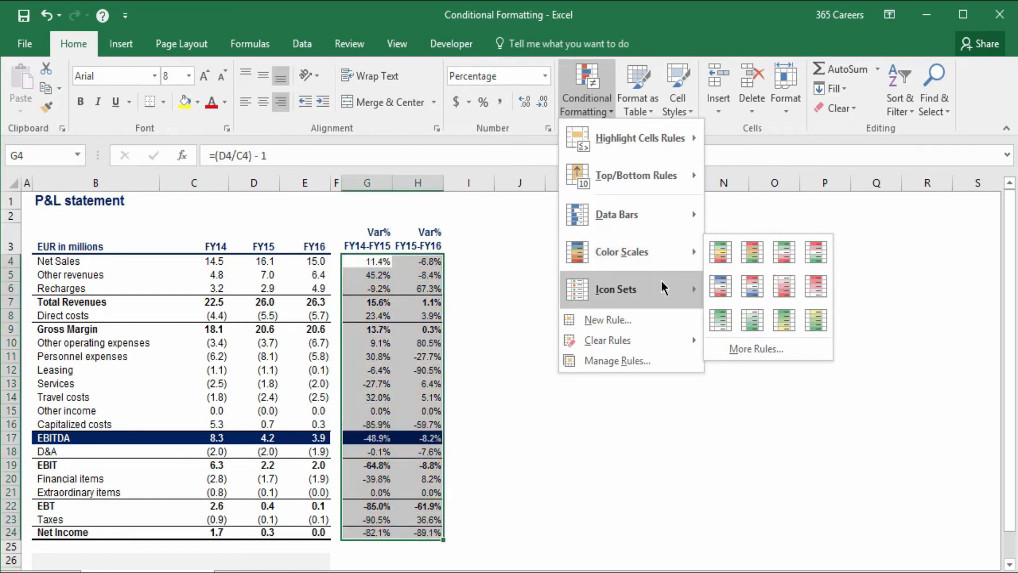
pyautogui.moveTo(661, 288)
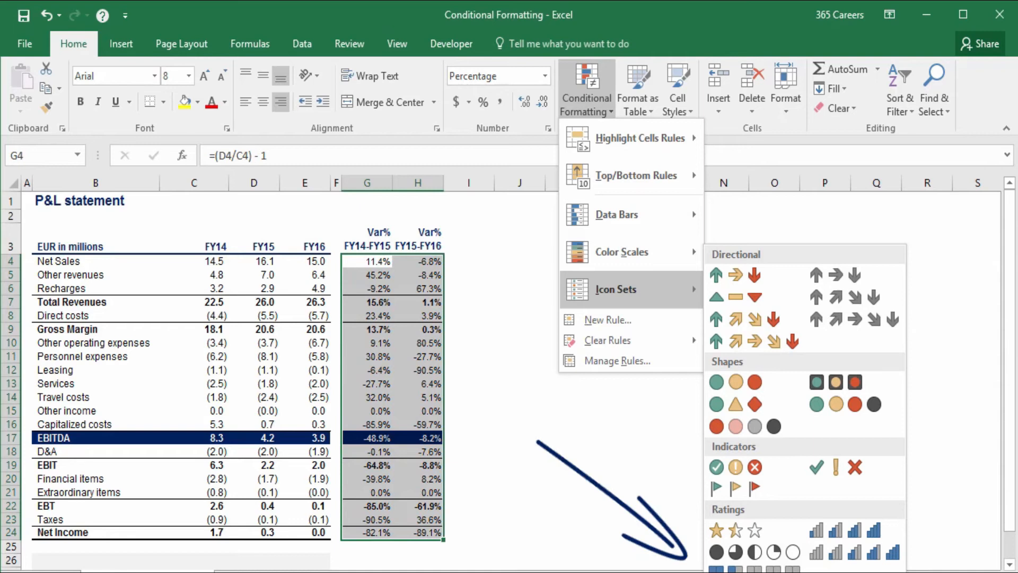
pyautogui.click(785, 572)
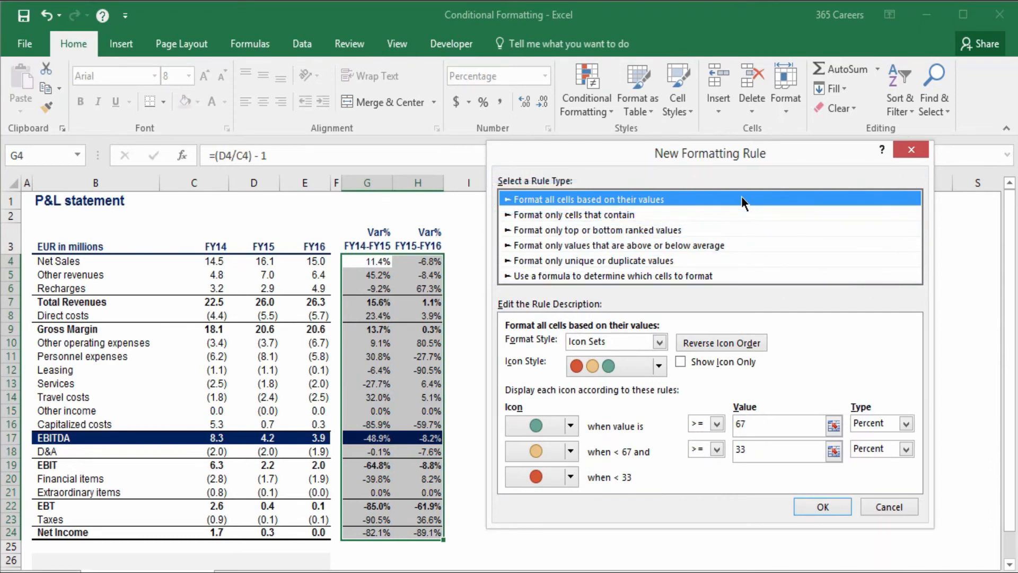
# Review the settings of the other rule types, from Format only cells that contain through the formula-based rule.
pyautogui.click(732, 214)
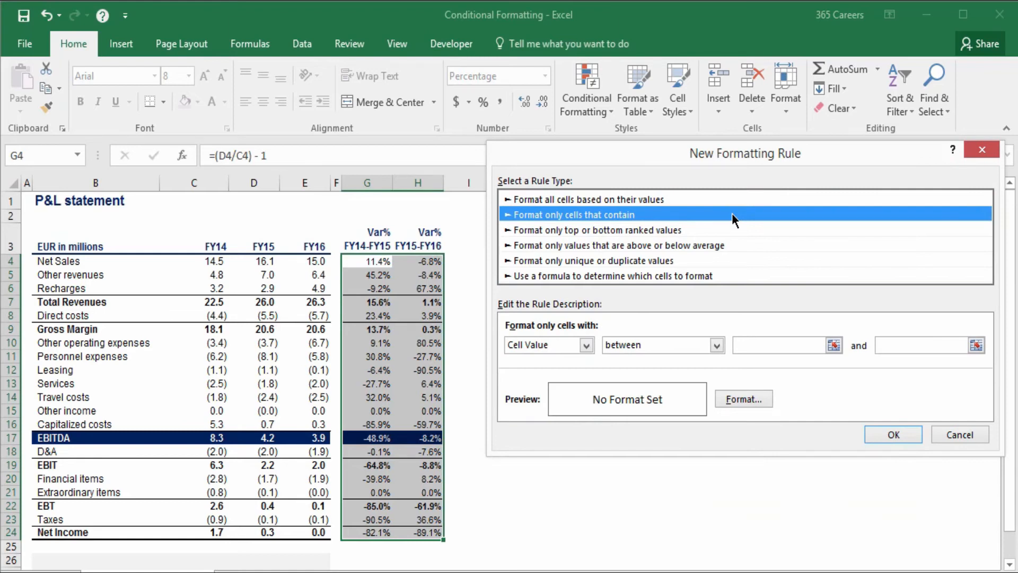
pyautogui.click(725, 229)
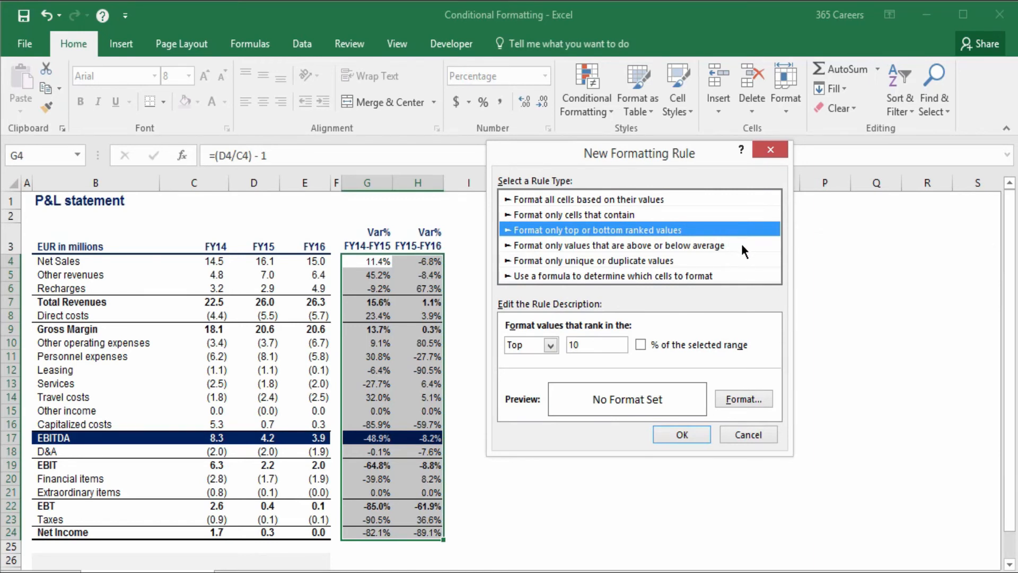
pyautogui.click(741, 246)
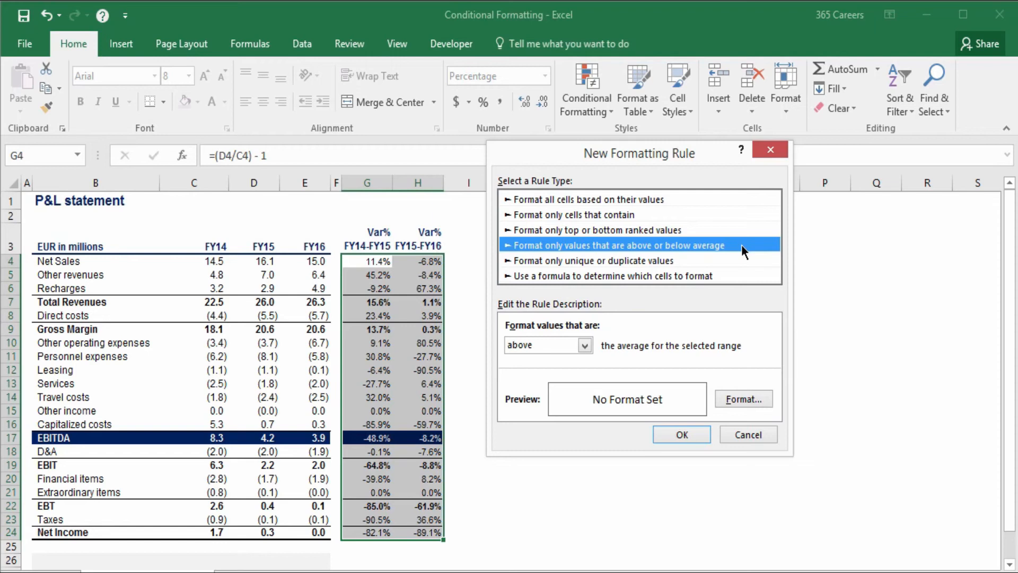
pyautogui.click(737, 261)
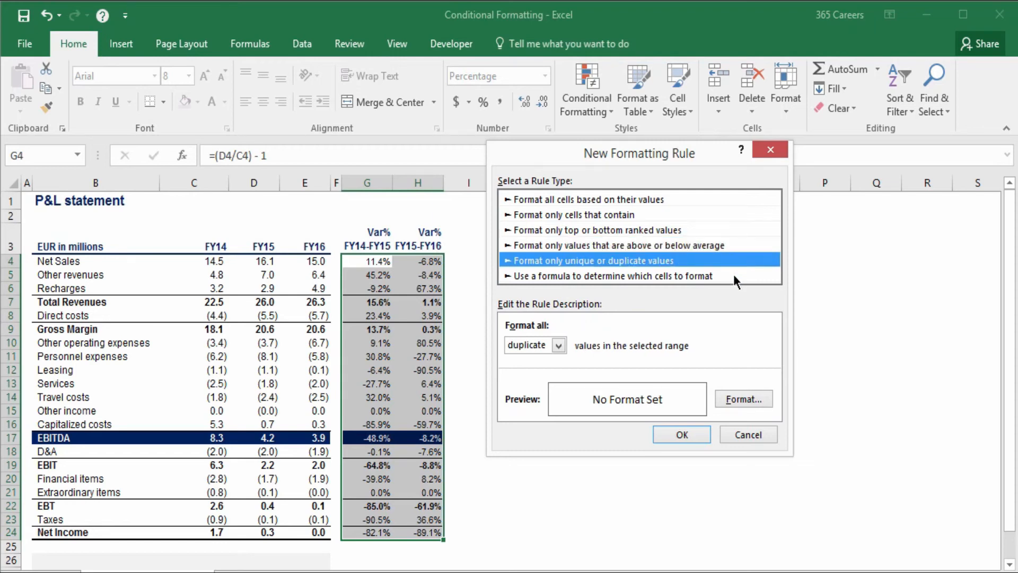
pyautogui.click(733, 281)
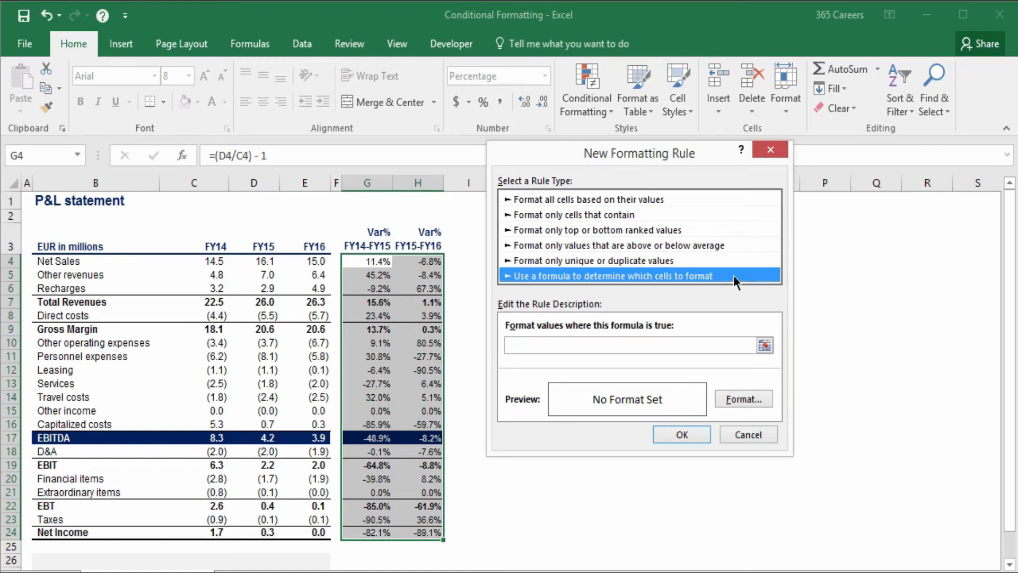
pyautogui.click(725, 344)
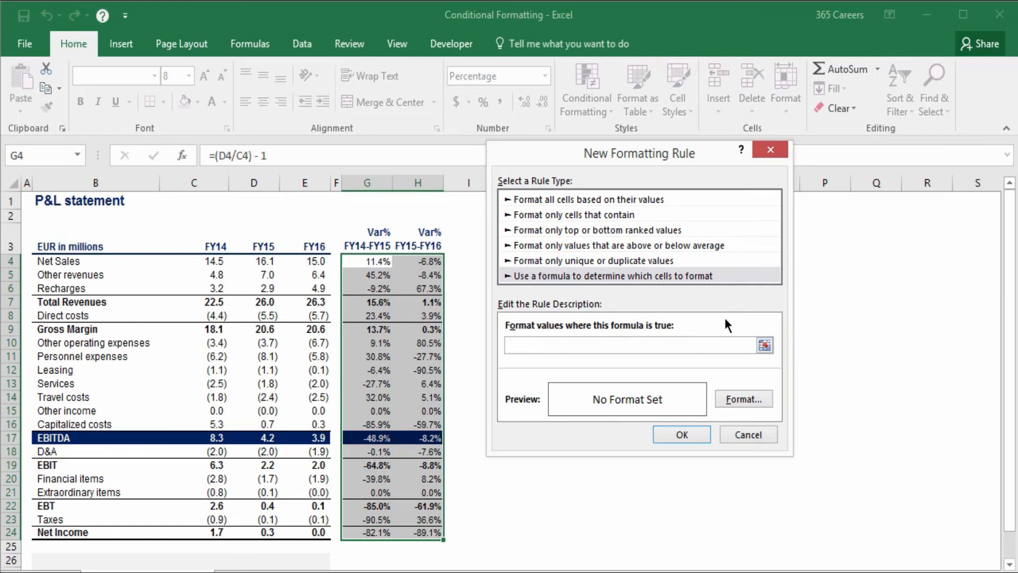
# Apply a value-based Icon Sets rule with three circles to G4:H24, using the 67 and 33 Percent thresholds.
pyautogui.click(685, 196)
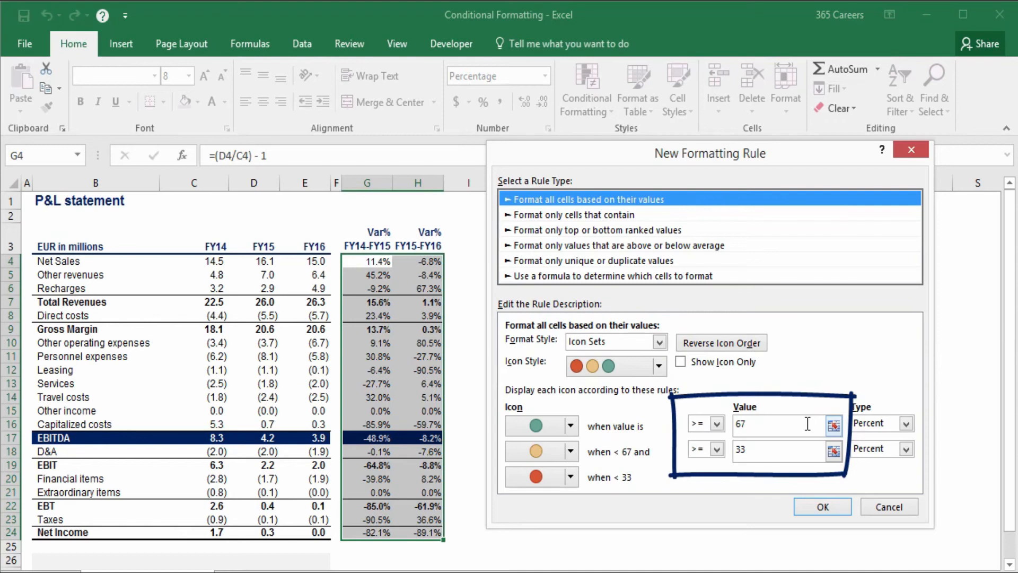
pyautogui.moveTo(750, 424); pyautogui.dragTo(732, 431)
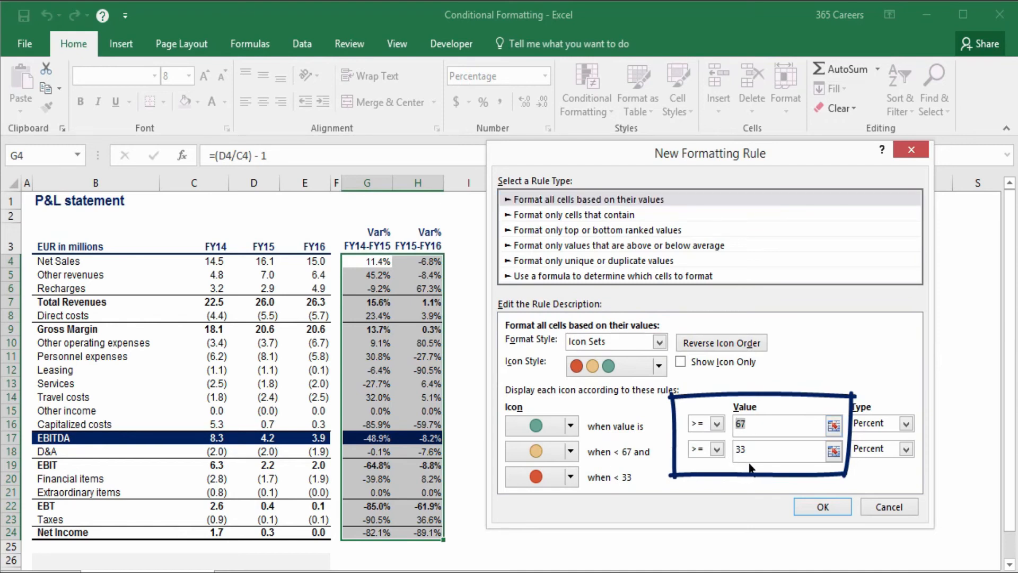
pyautogui.click(749, 450)
pyautogui.moveTo(749, 450); pyautogui.dragTo(734, 451)
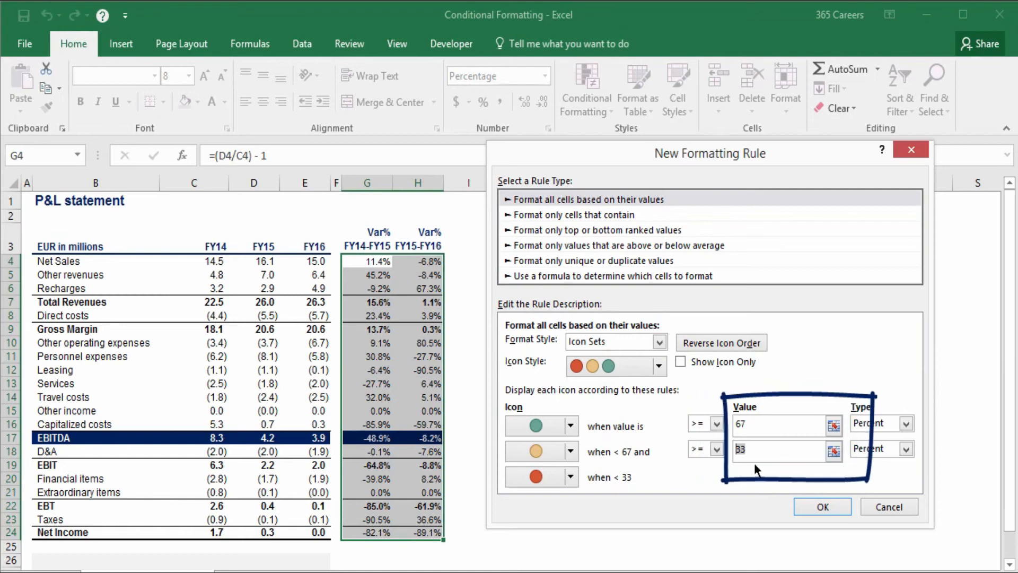
pyautogui.click(908, 423)
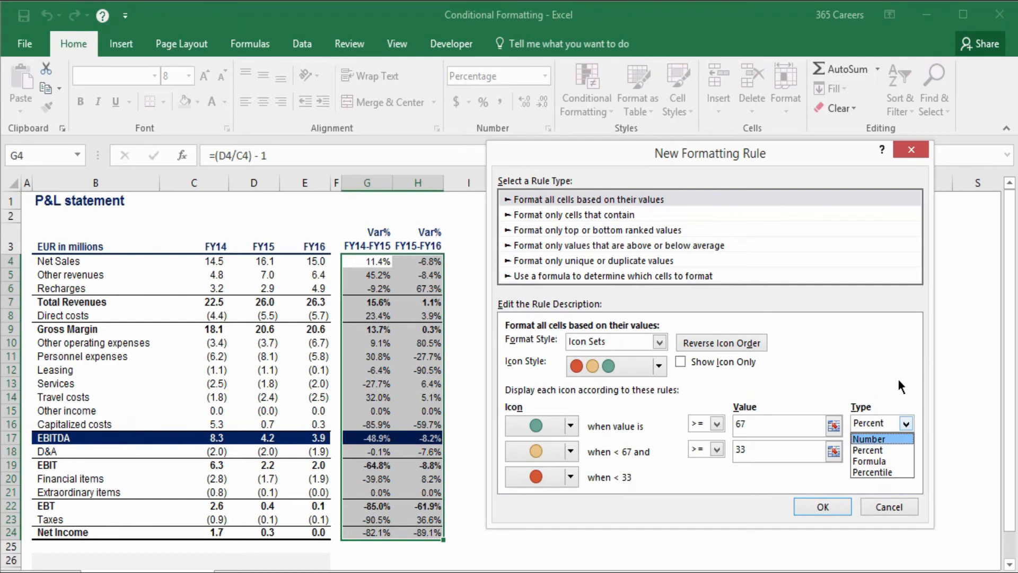
pyautogui.press('Escape')
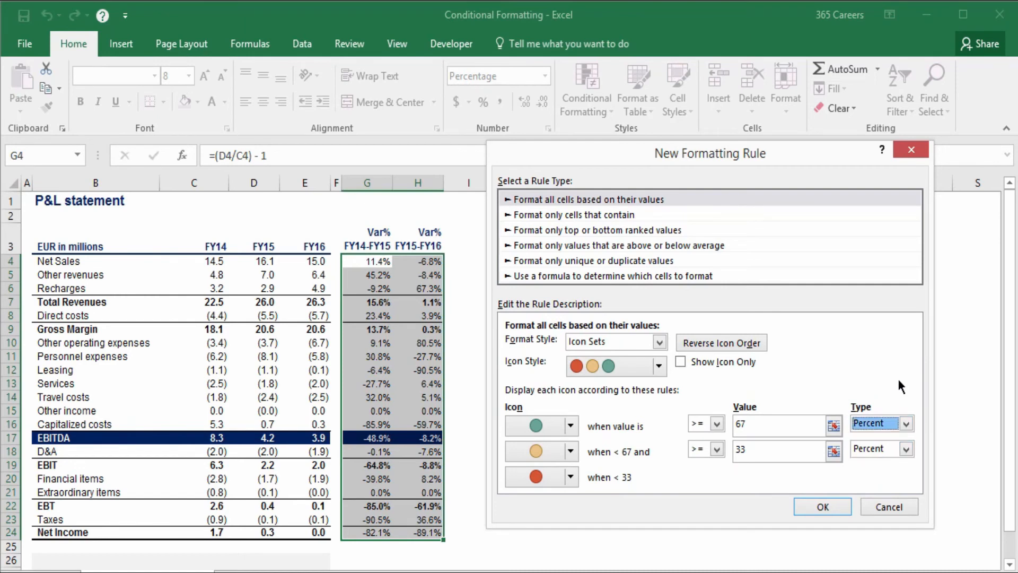
pyautogui.click(835, 508)
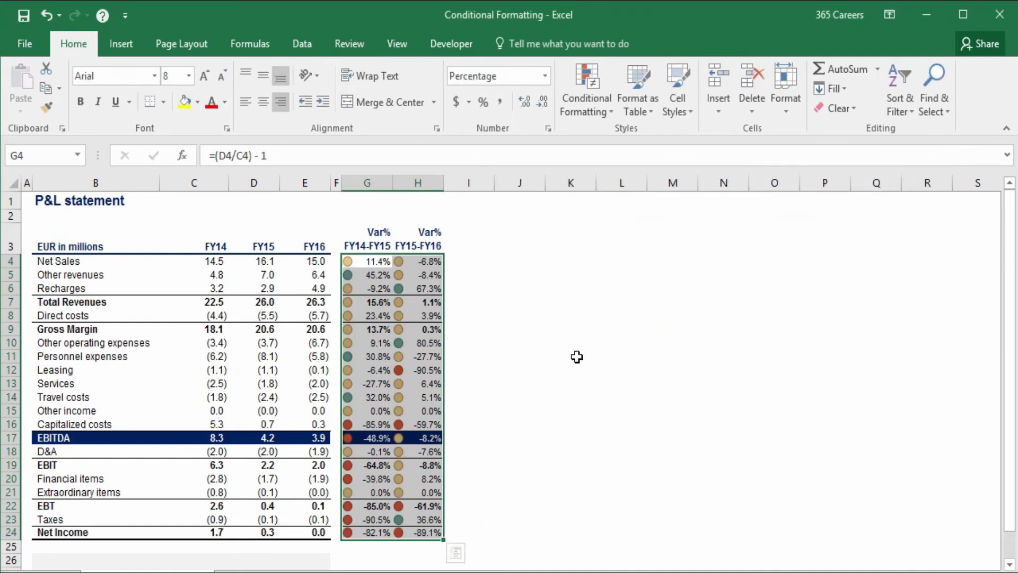
pyautogui.click(487, 315)
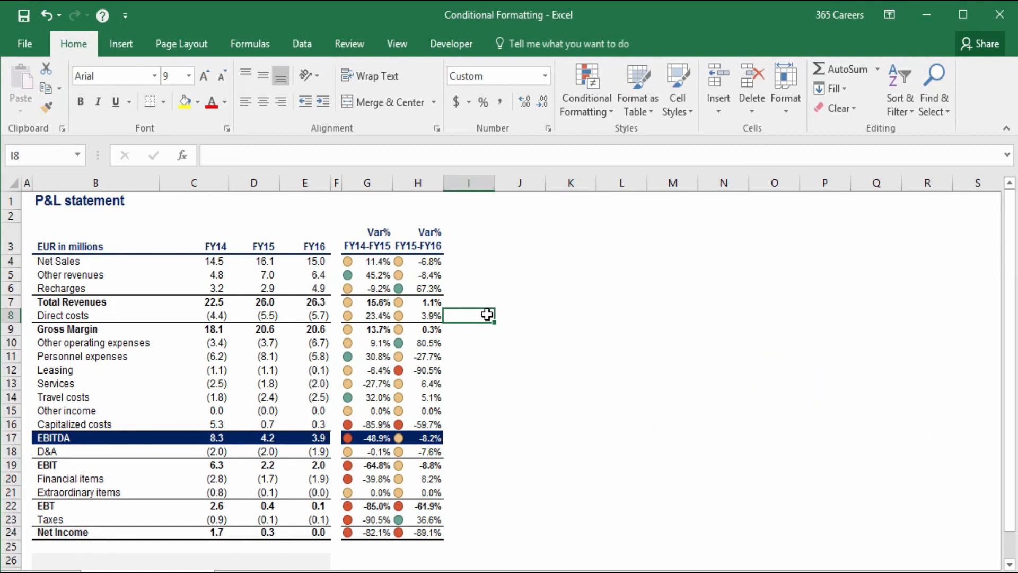
# List the conditional formatting rules for this worksheet and open the Icon Set rule on G4:H24 for editing.
pyautogui.click(588, 106)
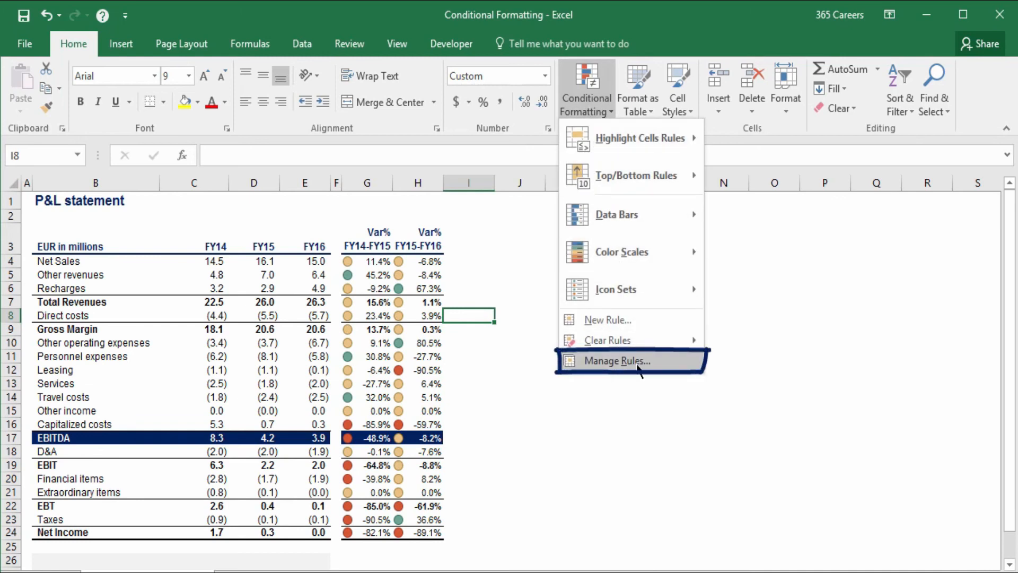
pyautogui.click(639, 366)
pyautogui.click(608, 245)
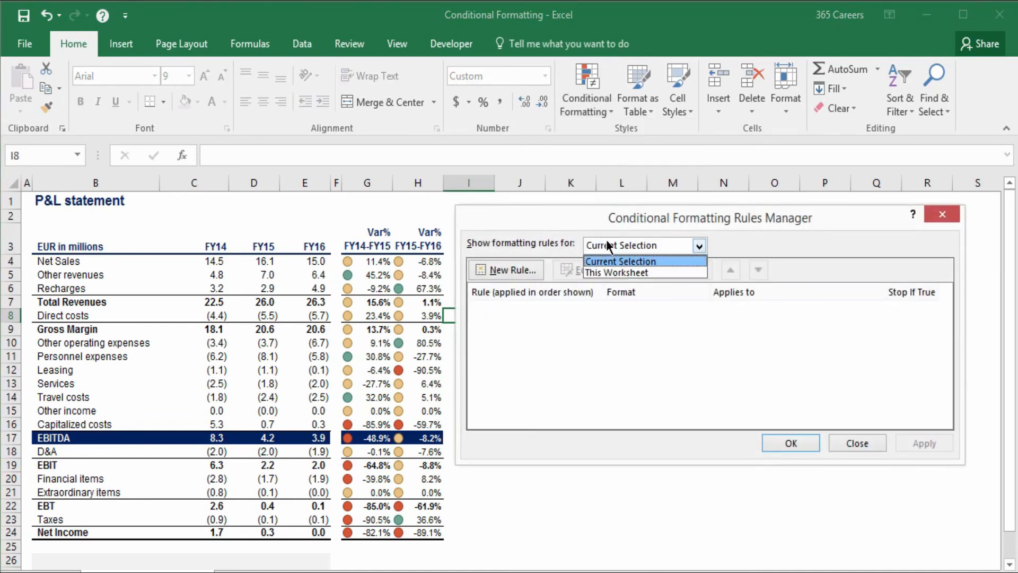
pyautogui.click(659, 272)
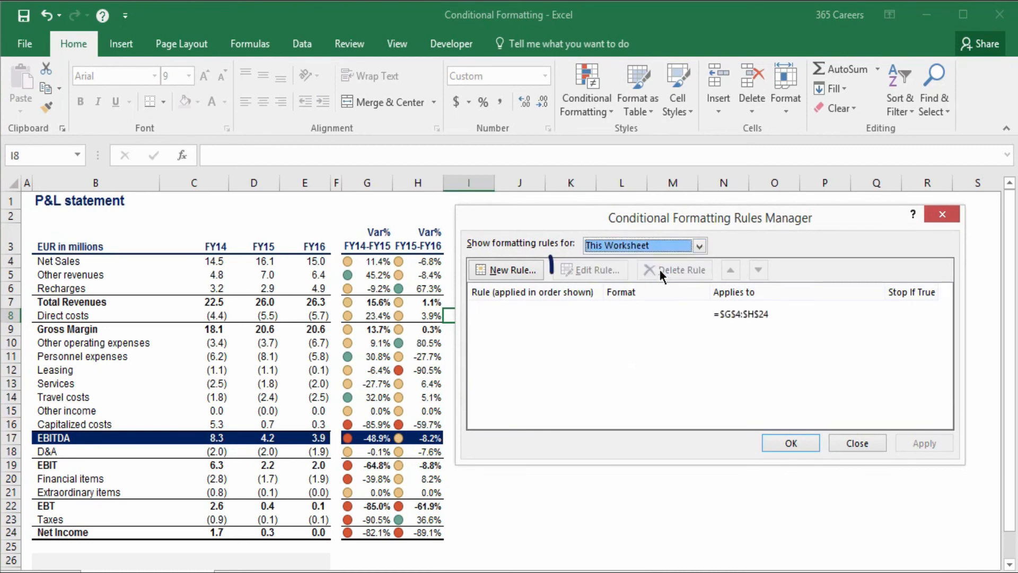
pyautogui.click(659, 313)
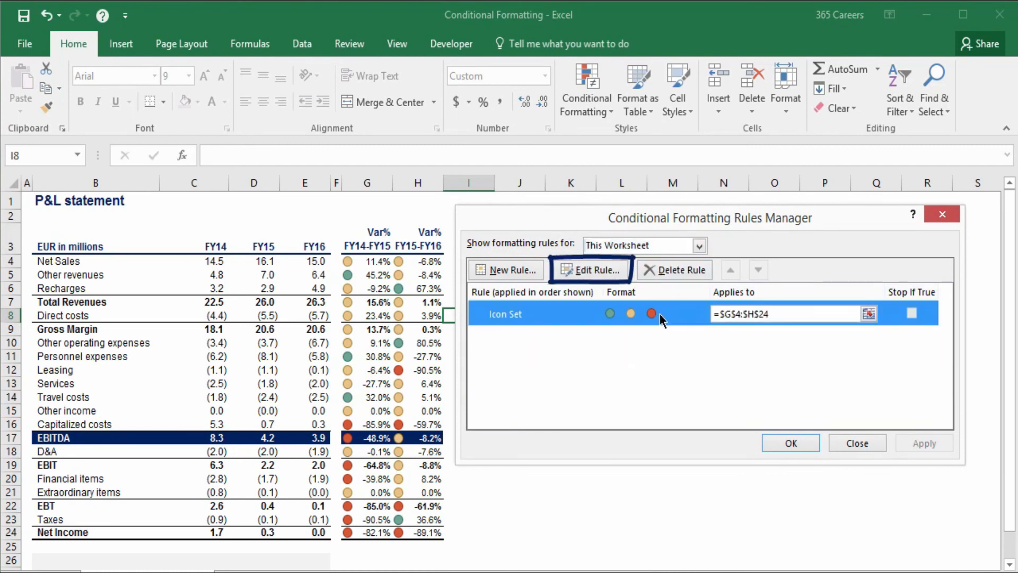
pyautogui.click(619, 273)
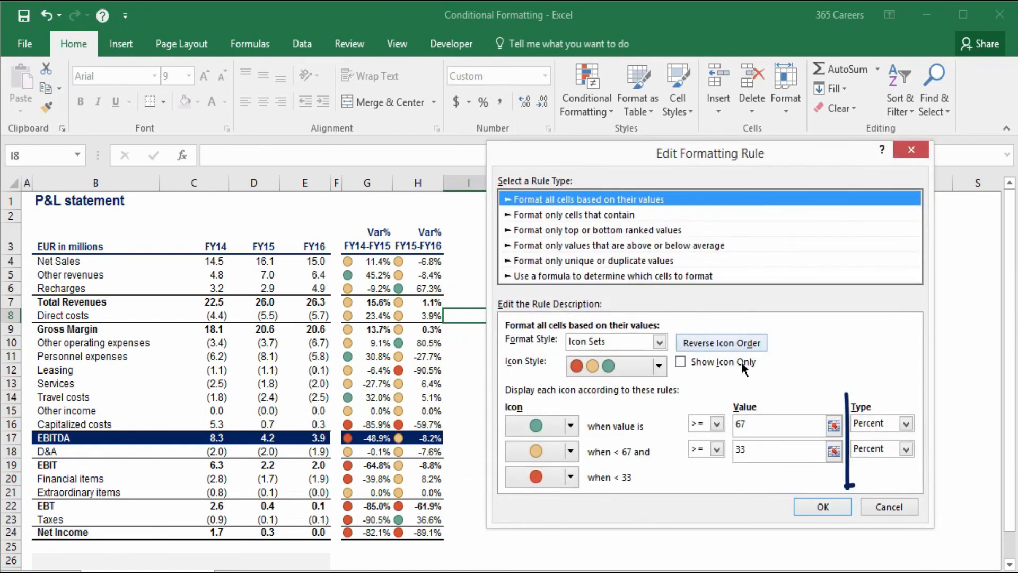
# Set both icon thresholds to type Number, with green at >= 0.1 and yellow at >= 0, and apply the edited rule.
pyautogui.click(884, 423)
pyautogui.click(885, 435)
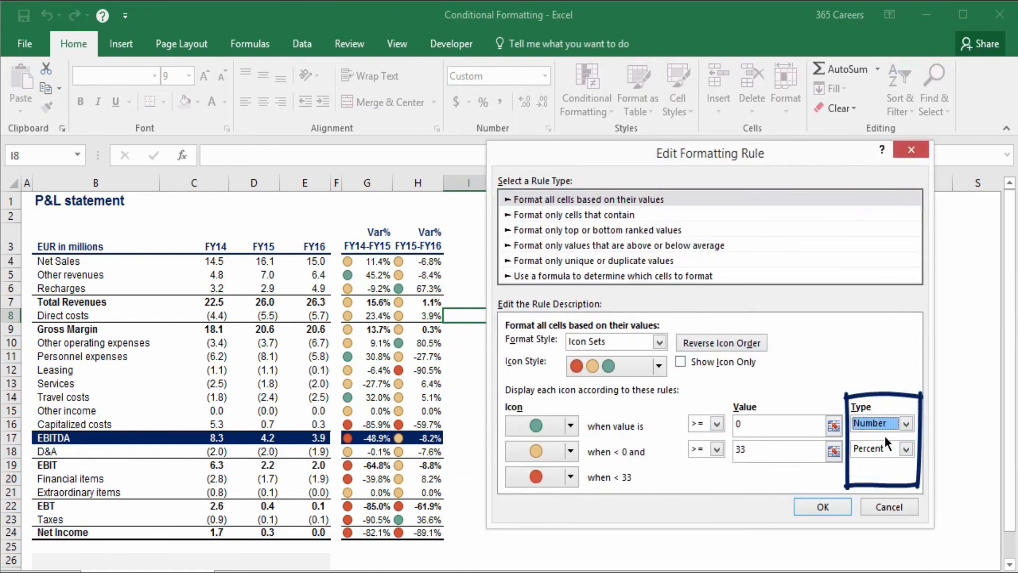
pyautogui.doubleClick(780, 426)
pyautogui.write('0.1')
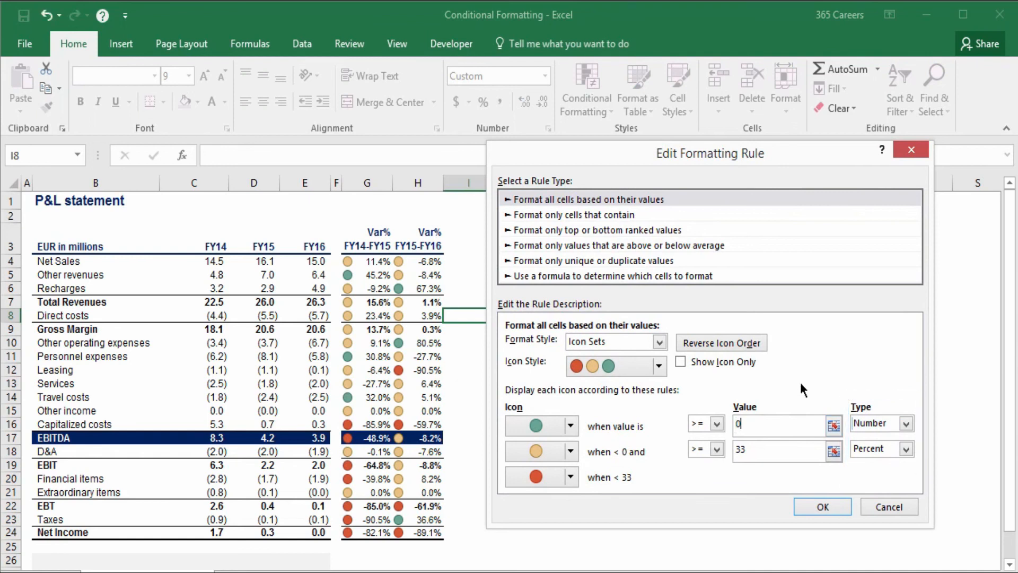
pyautogui.click(865, 452)
pyautogui.click(869, 462)
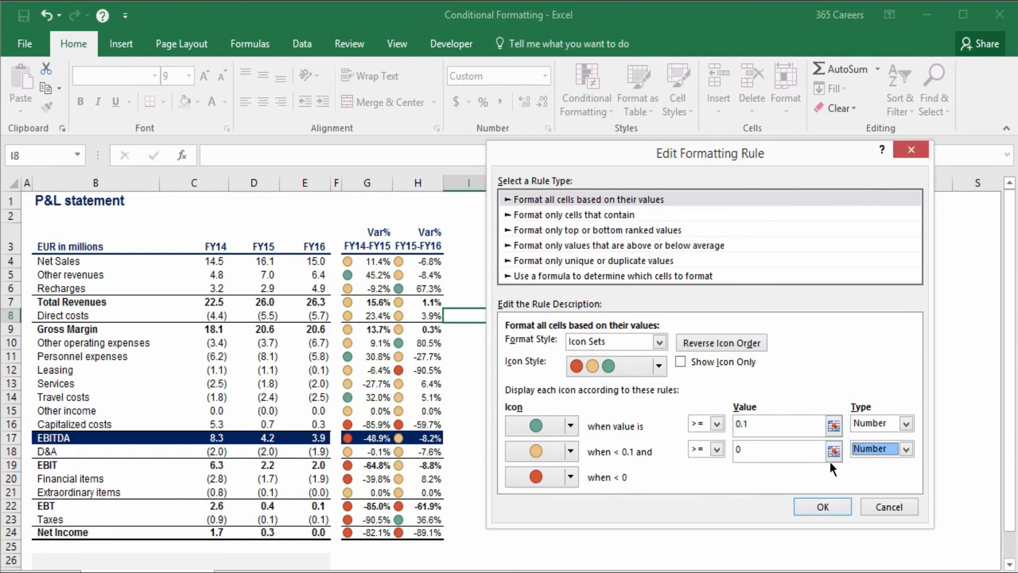
pyautogui.click(736, 450)
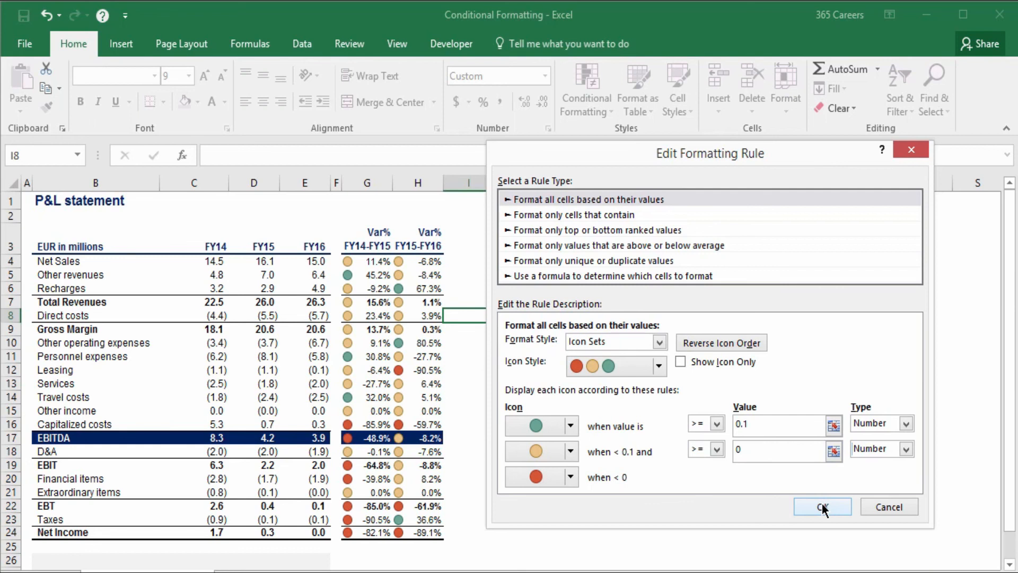
pyautogui.click(822, 506)
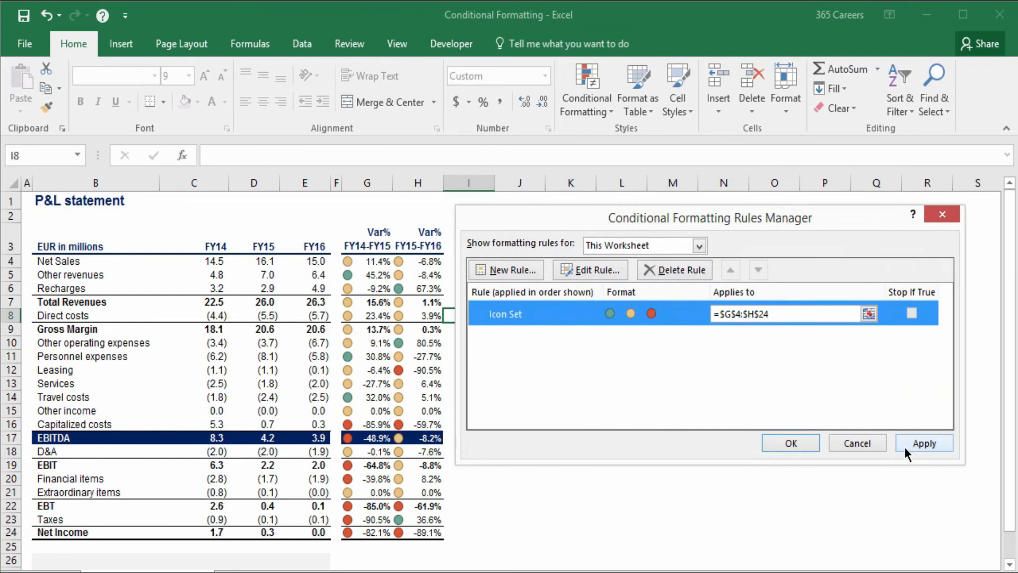
pyautogui.click(904, 451)
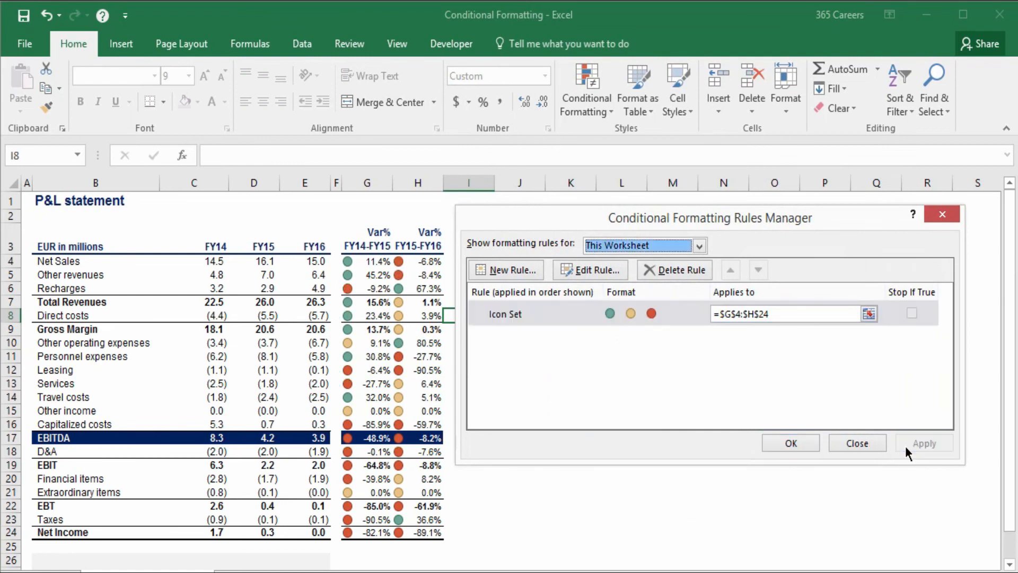
pyautogui.click(800, 443)
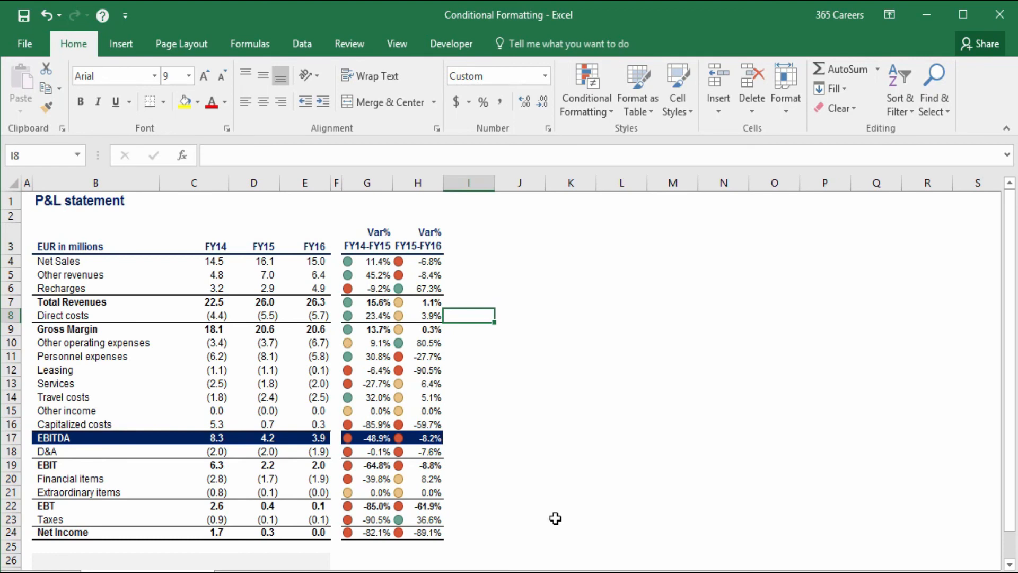
# Clear the conditional formatting rules from the entire sheet.
pyautogui.click(590, 112)
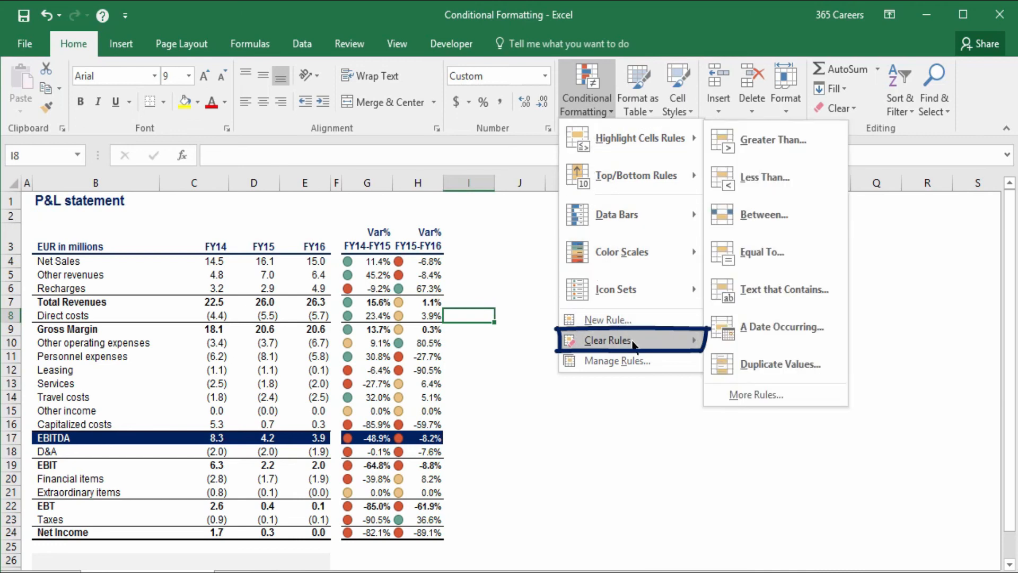
pyautogui.moveTo(634, 346)
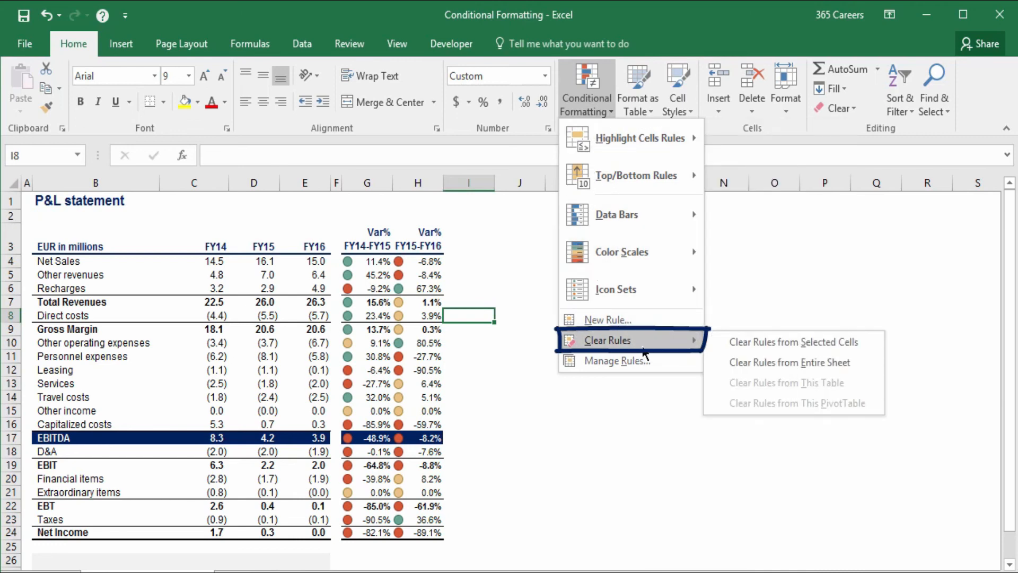
pyautogui.click(869, 361)
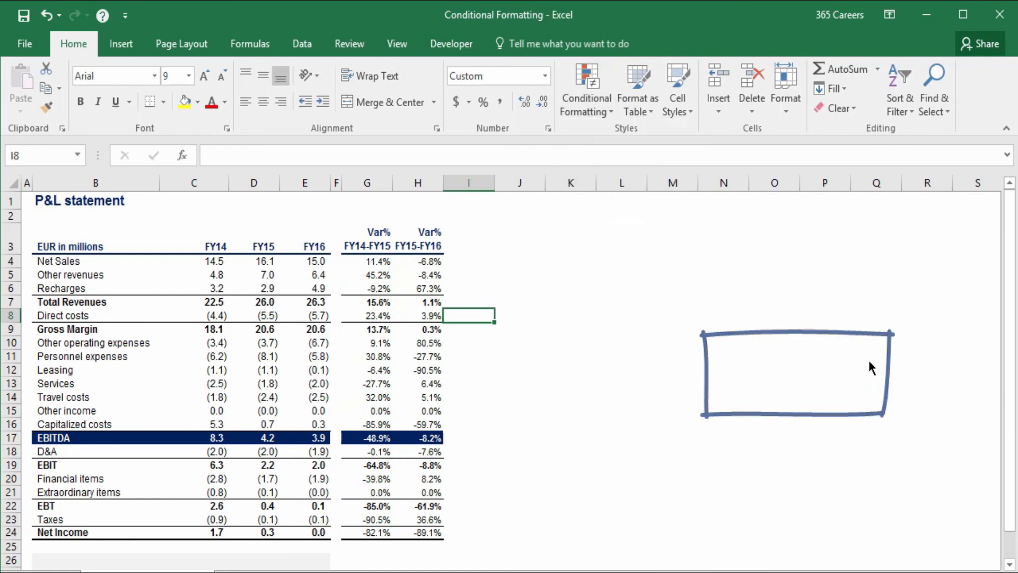